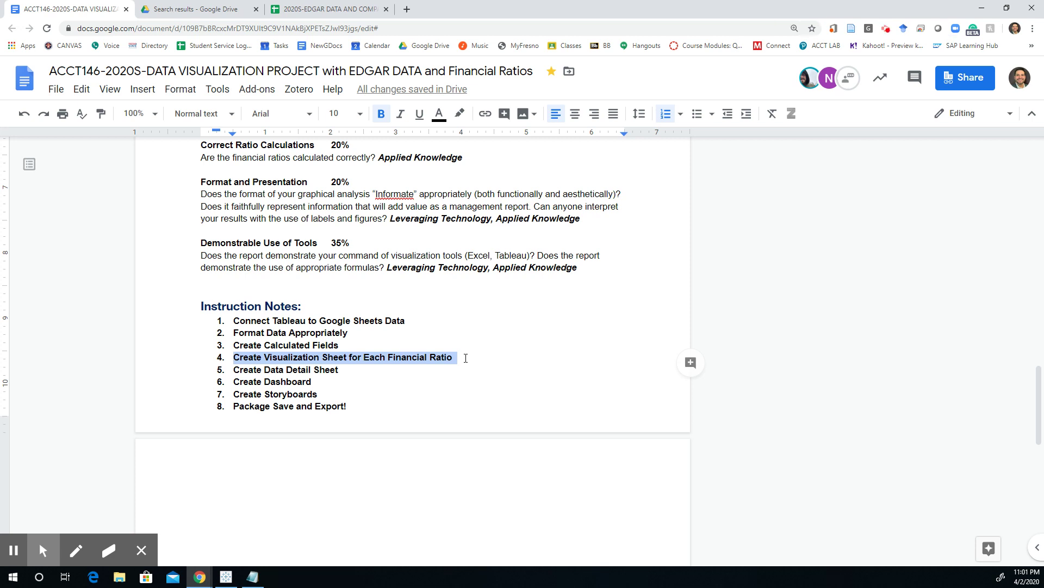
# Review the assignment's ratio and visualization instructions, then switch to the Tableau workbook.
pyautogui.scroll(15, 466, 358)
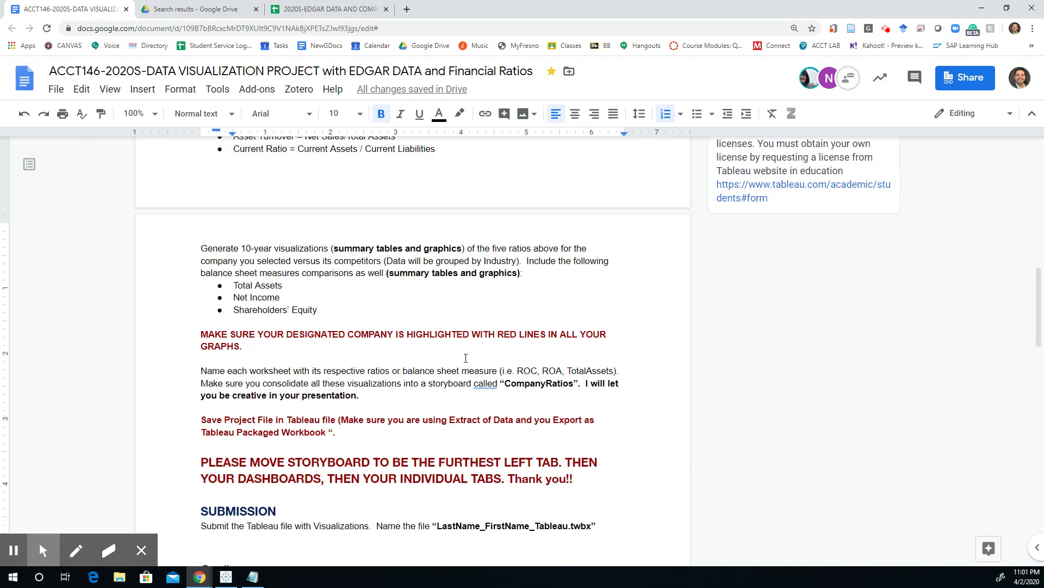
pyautogui.scroll(-6, 466, 358)
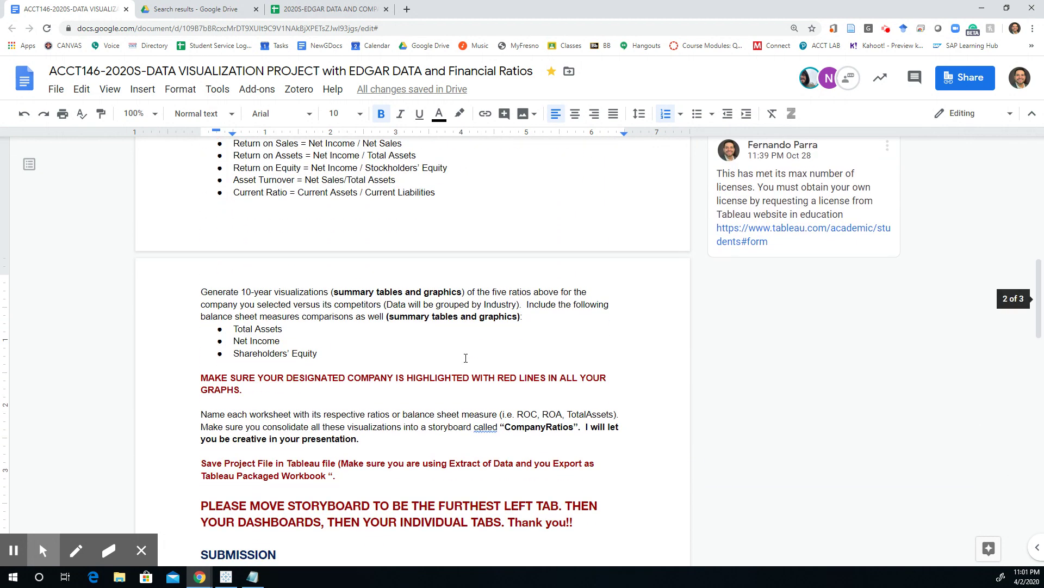
pyautogui.scroll(1, 391, 257)
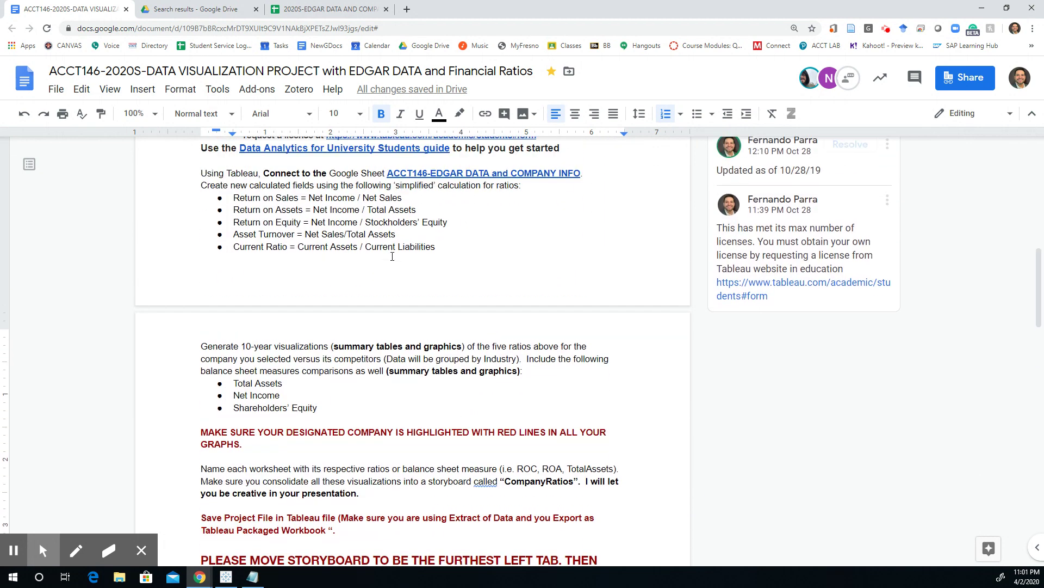
pyautogui.hotkey('alt', 'Tab')
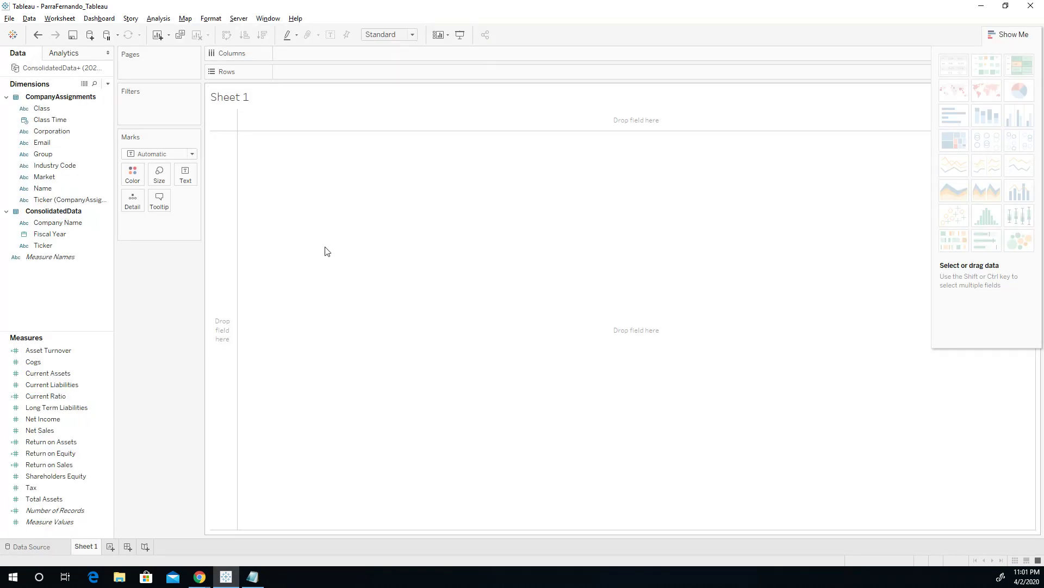
# Rename Sheet 1 to 'Return on Sales', after trying the interim names 'R' and 'ROS'.
pyautogui.doubleClick(84, 552)
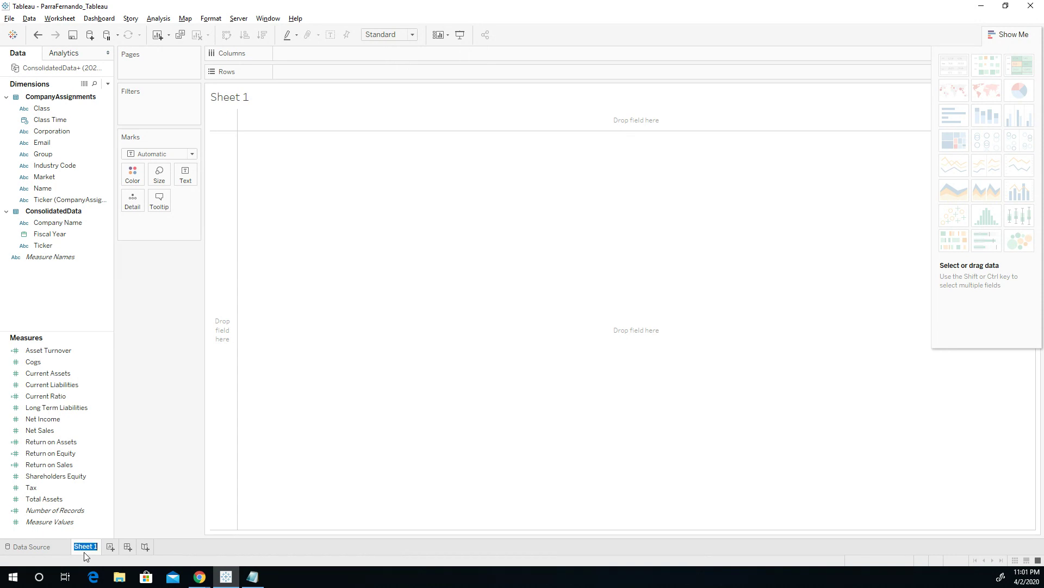
pyautogui.write('RO')
pyautogui.press('Return')
pyautogui.hotkey('alt', 'Tab')
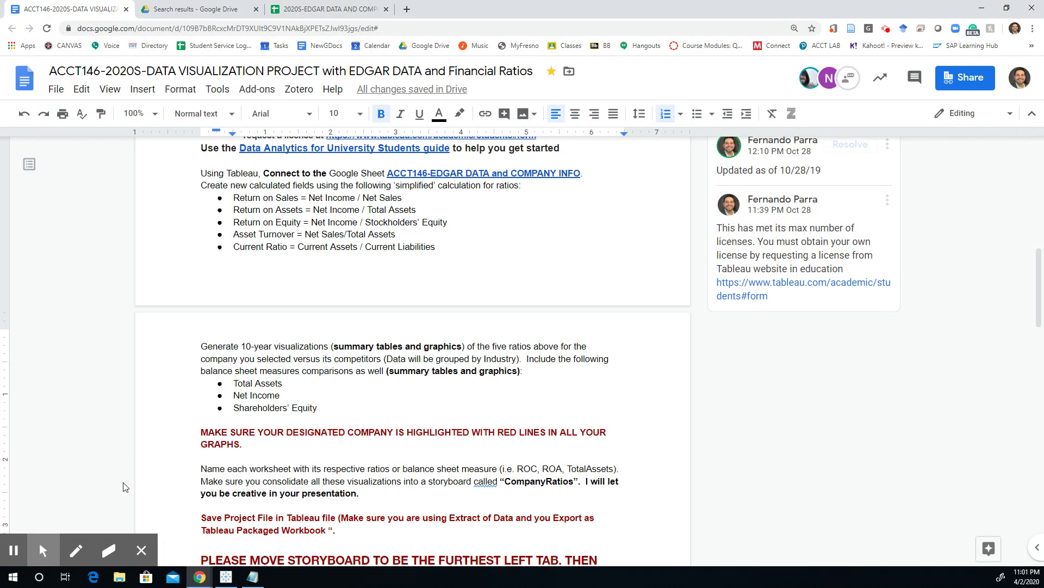
pyautogui.hotkey('alt', 'Tab')
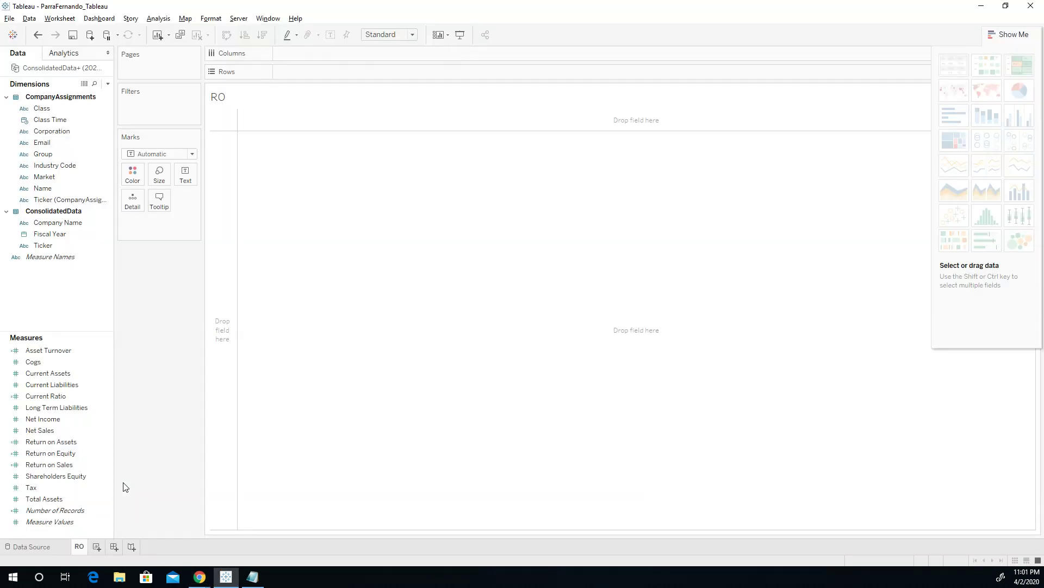
pyautogui.doubleClick(79, 547)
pyautogui.write('ROS')
pyautogui.press('Return')
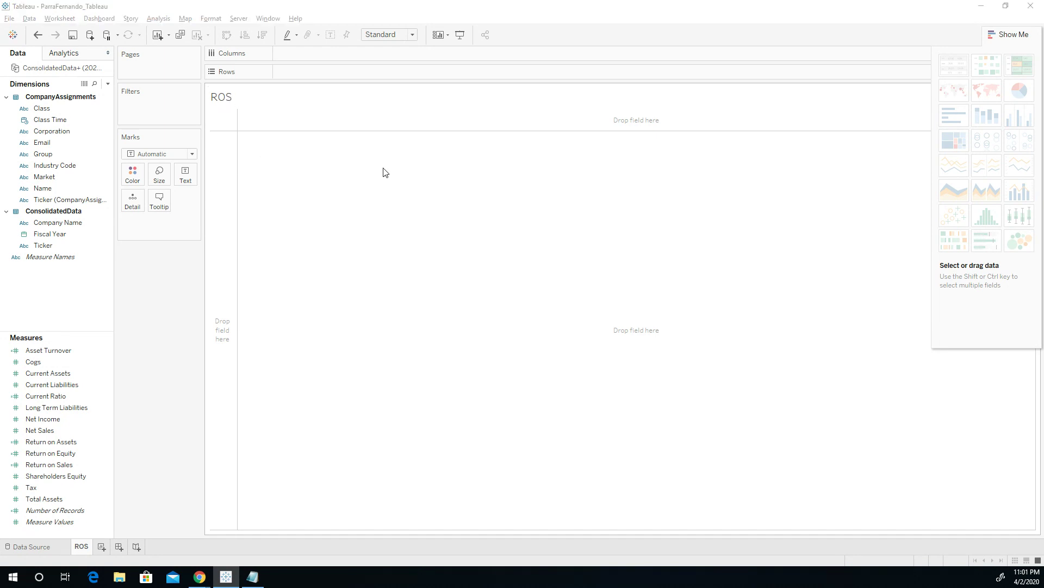
pyautogui.doubleClick(85, 548)
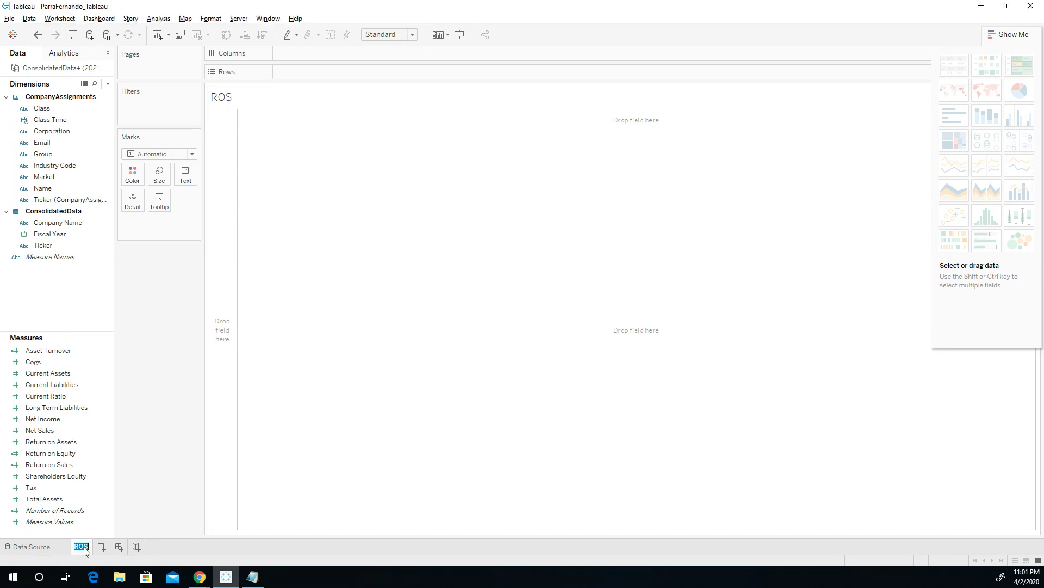
pyautogui.write('Return on Sales')
pyautogui.press('Return')
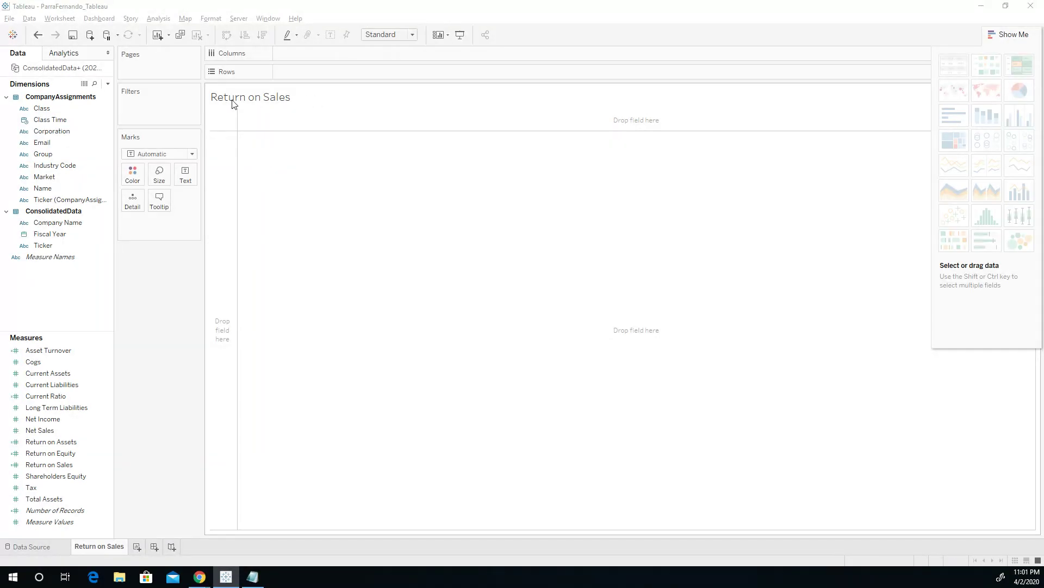
pyautogui.doubleClick(250, 97)
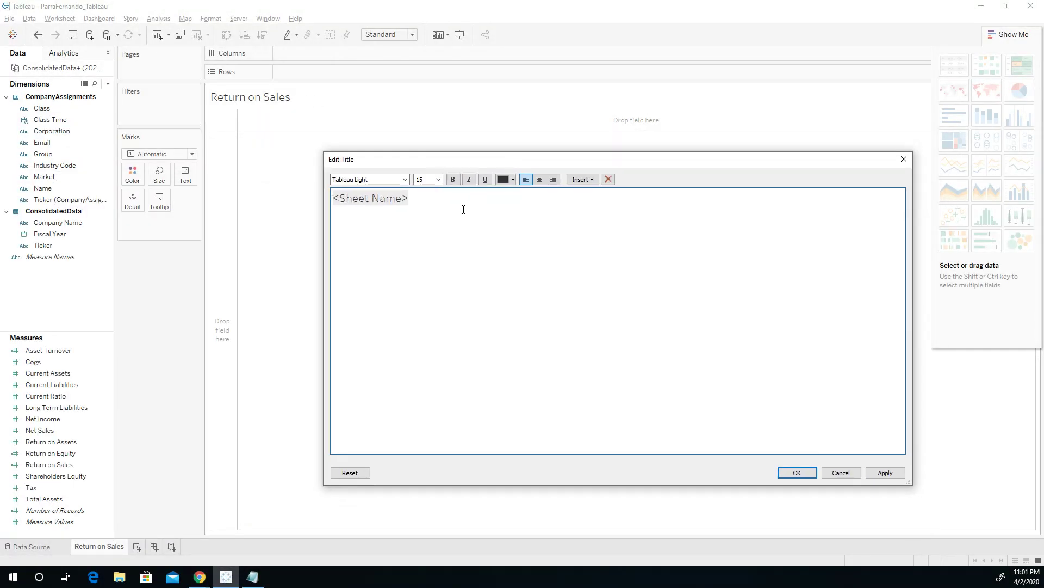
# Make the Return on Sales worksheet title bold and centre-aligned, applying the change.
pyautogui.hotkey('ctrl', 'a')
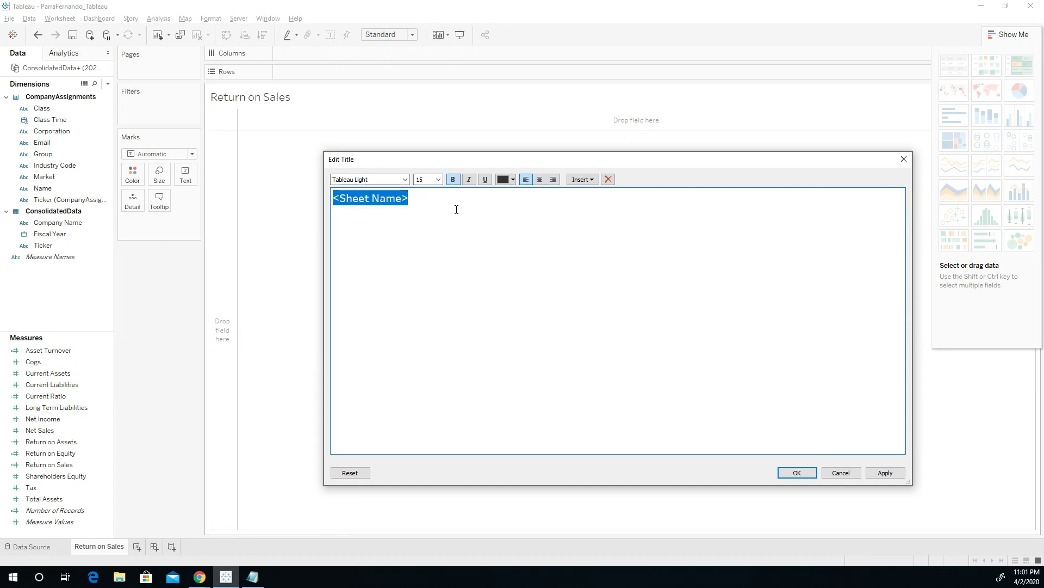
pyautogui.click(797, 472)
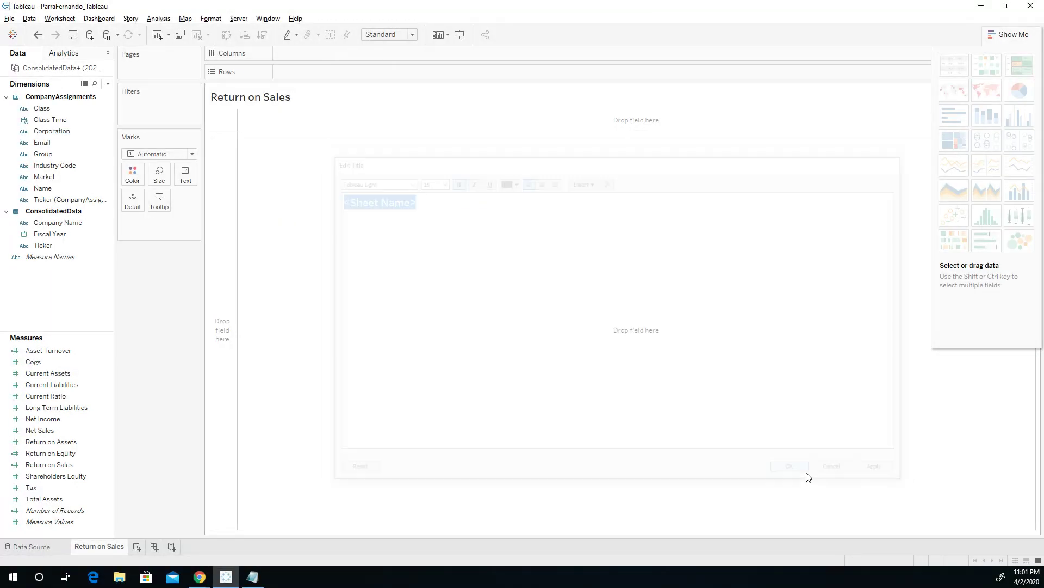
pyautogui.doubleClick(283, 103)
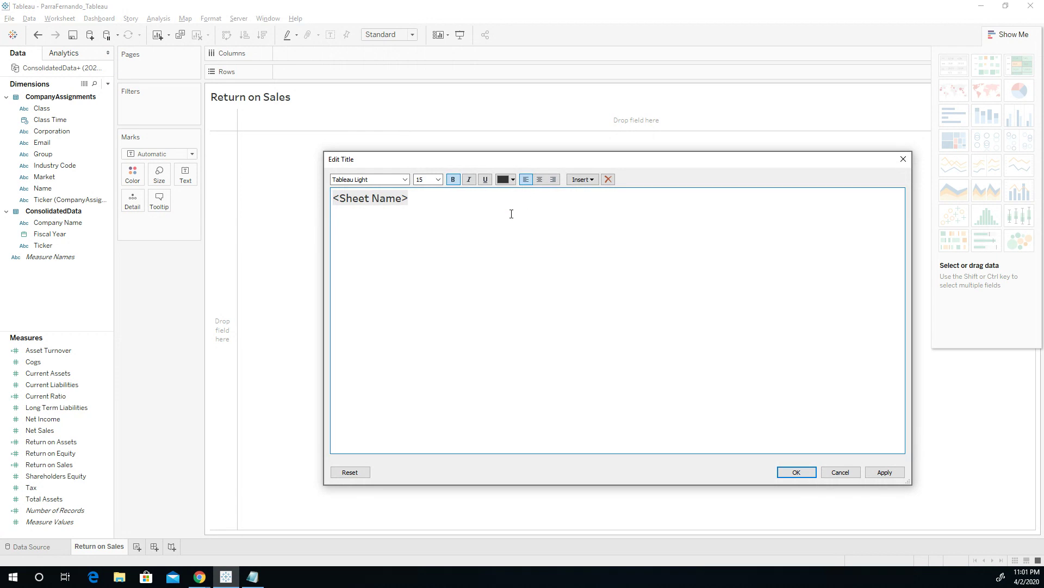
pyautogui.click(540, 180)
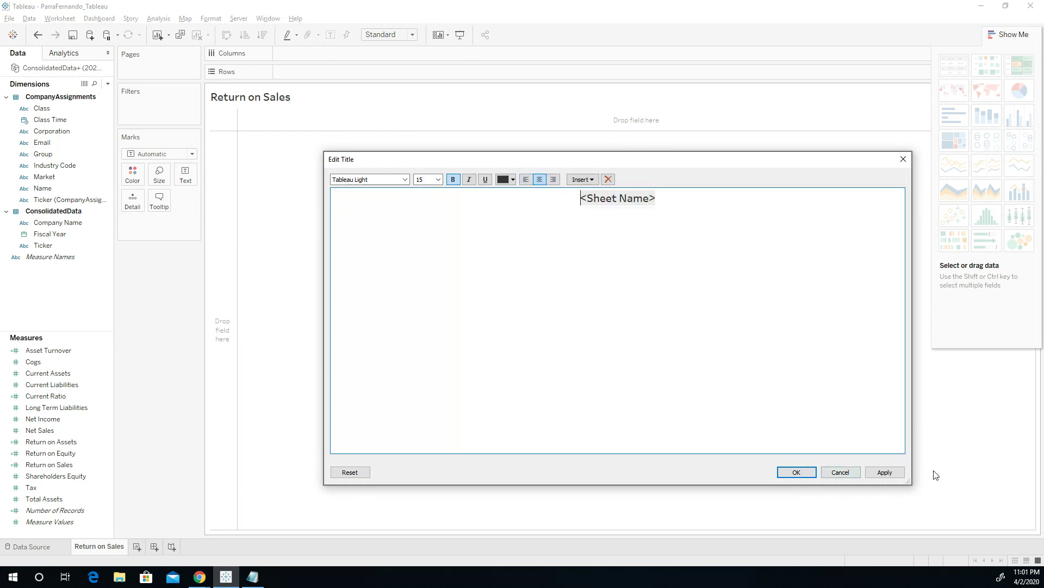
pyautogui.click(885, 472)
pyautogui.click(797, 472)
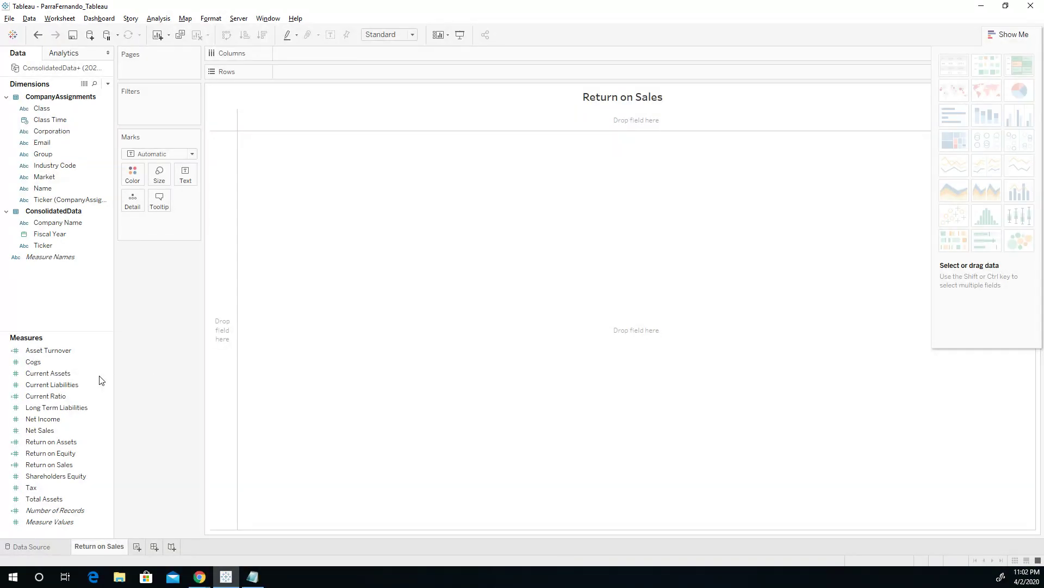
pyautogui.click(49, 466)
# Plot Return on Sales against Fiscal Year, swapping axes so years run horizontally.
pyautogui.moveTo(53, 464)
pyautogui.mouseDown()
pyautogui.moveTo(396, 135)
pyautogui.moveTo(396, 56)
pyautogui.moveTo(383, 112)
pyautogui.mouseUp()
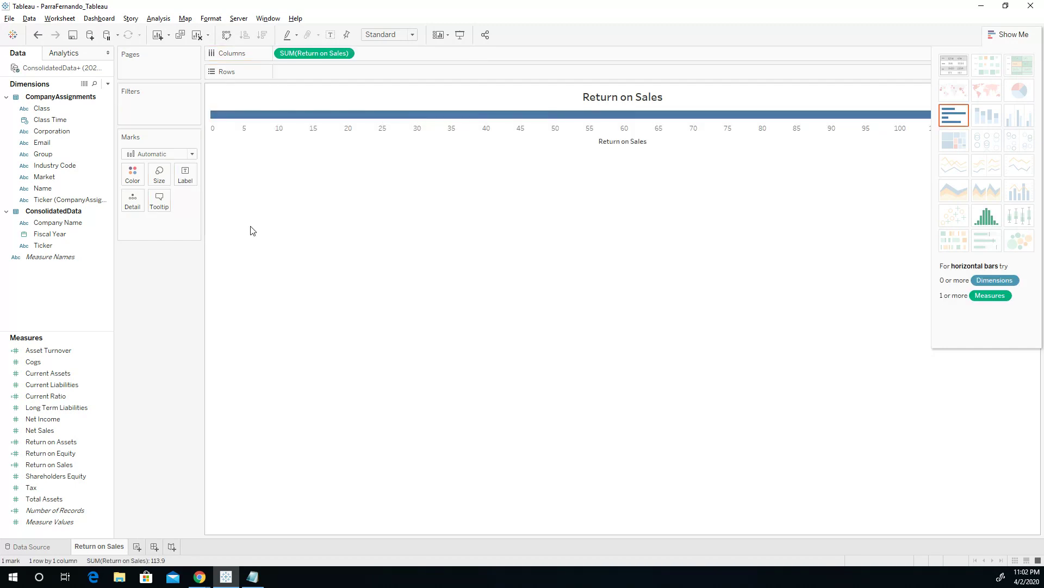
pyautogui.moveTo(82, 234); pyautogui.dragTo(367, 67)
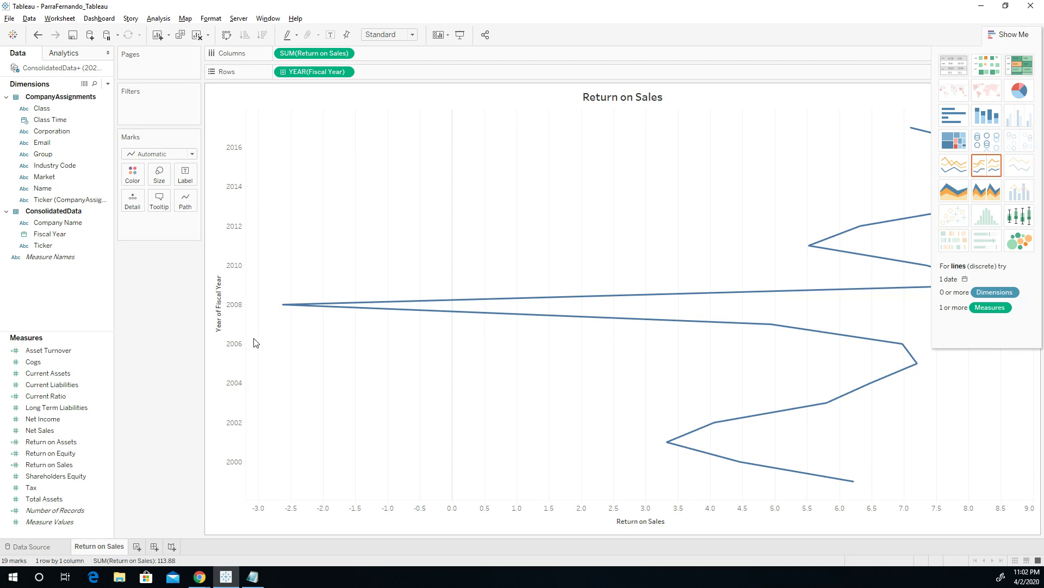
pyautogui.click(227, 36)
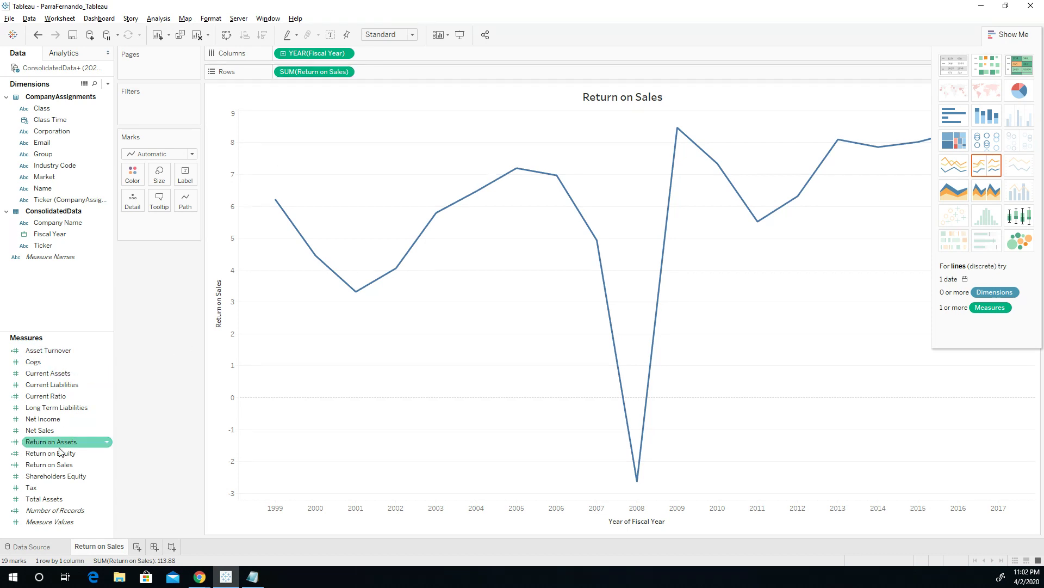
# Select the measures from Asset Turnover down to Measure Values in the Data pane.
pyautogui.click(68, 411)
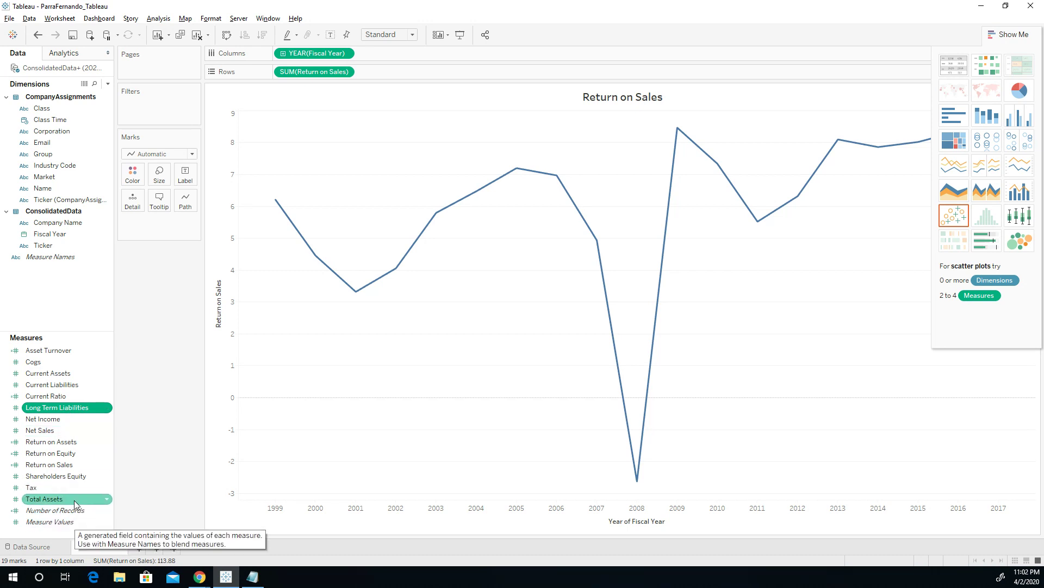
pyautogui.keyDown('shift'); pyautogui.click(65, 521); pyautogui.keyUp('shift')
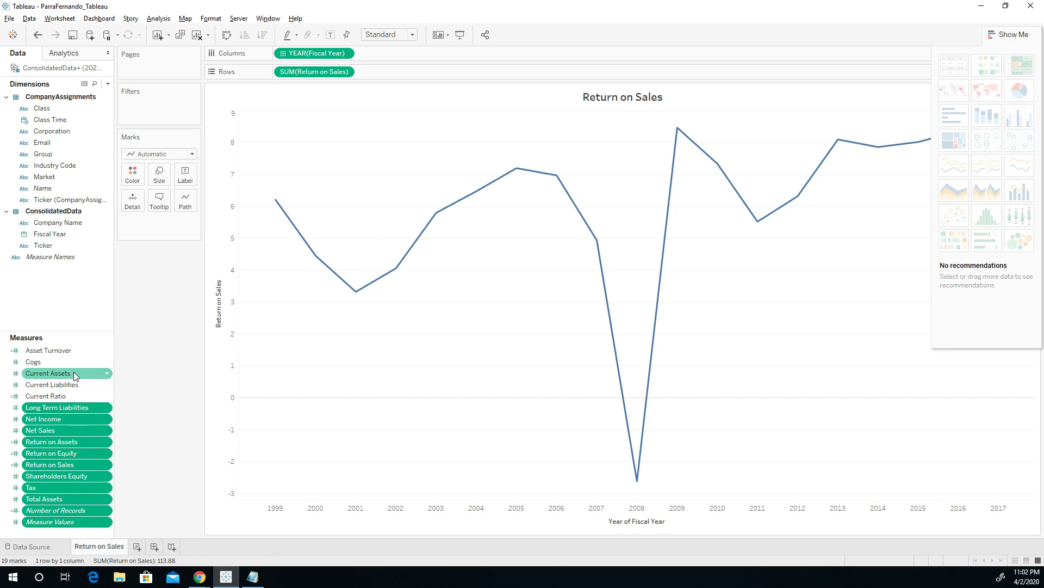
pyautogui.click(73, 351)
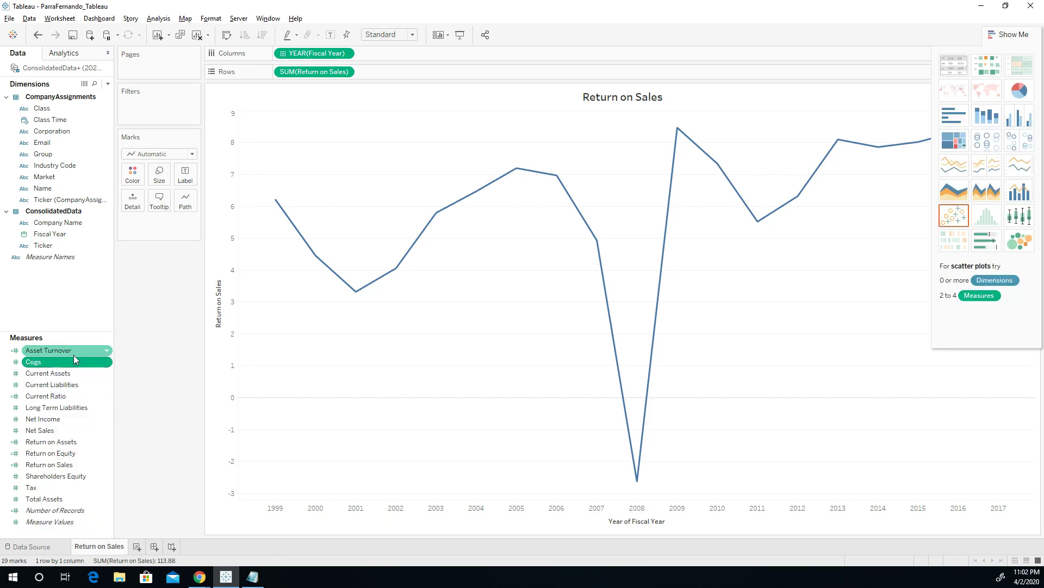
pyautogui.keyDown('shift'); pyautogui.click(68, 520); pyautogui.keyUp('shift')
# Change the Return on Sales line's aggregation from SUM to Average.
pyautogui.rightClick(68, 464)
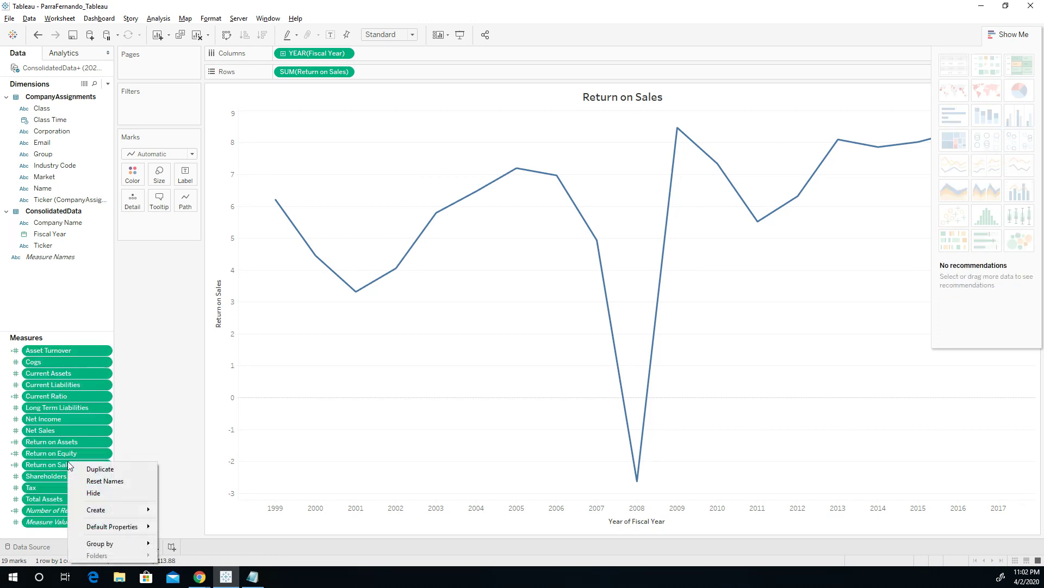
pyautogui.moveTo(114, 525)
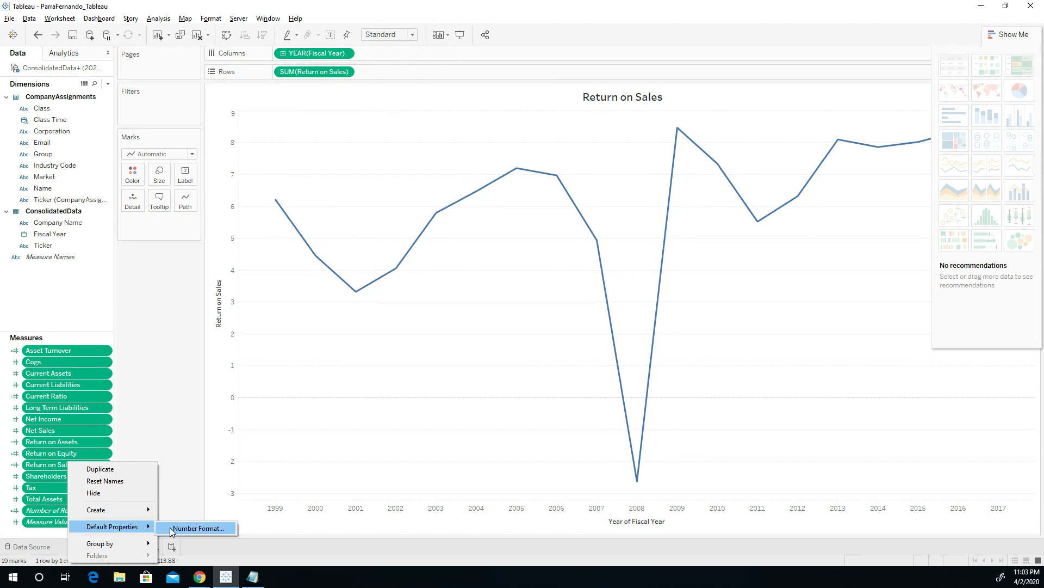
pyautogui.press('Escape')
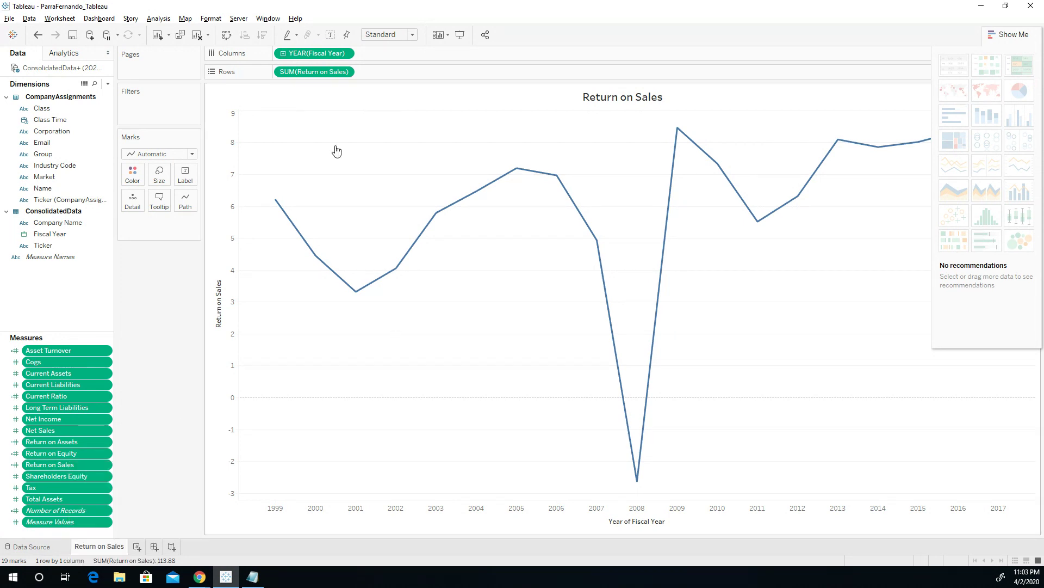
pyautogui.click(344, 72)
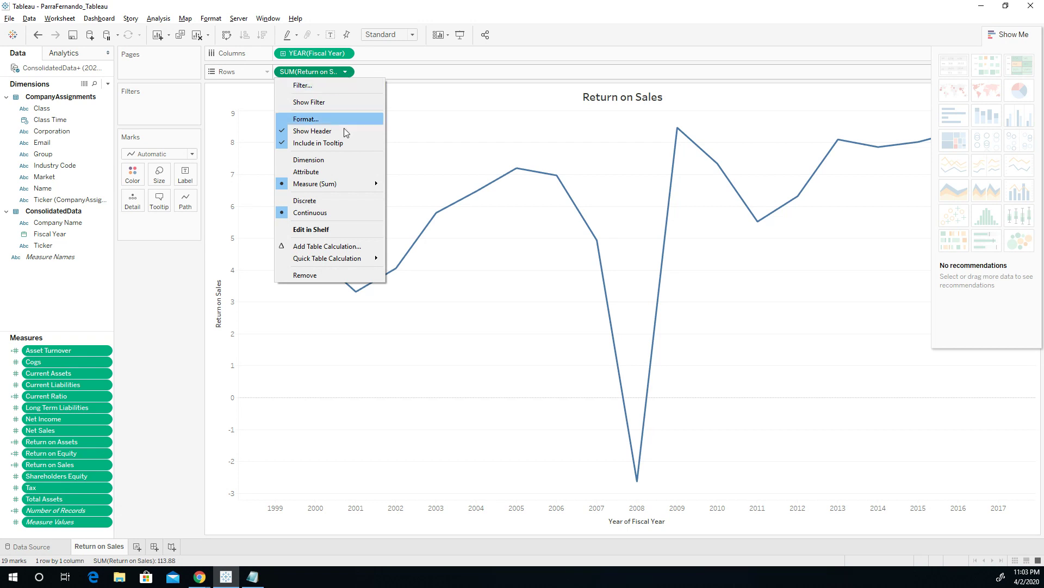
pyautogui.moveTo(345, 185)
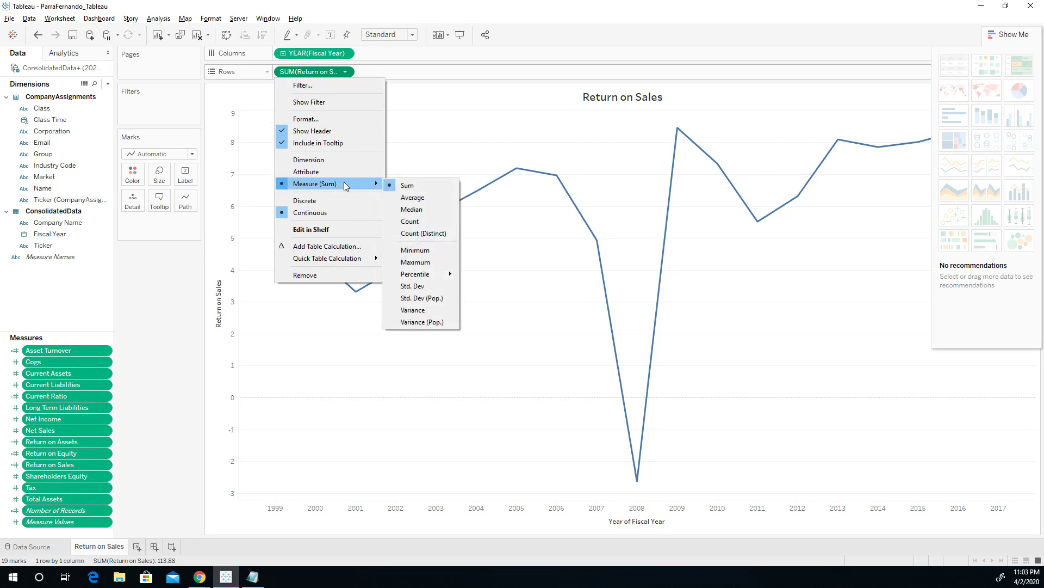
pyautogui.click(406, 197)
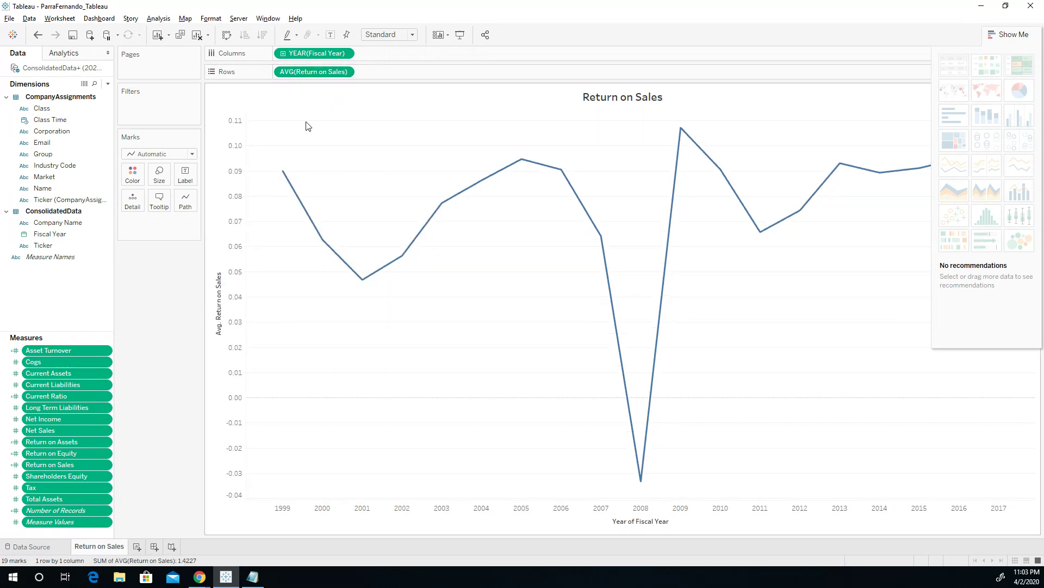
pyautogui.moveTo(336, 262)
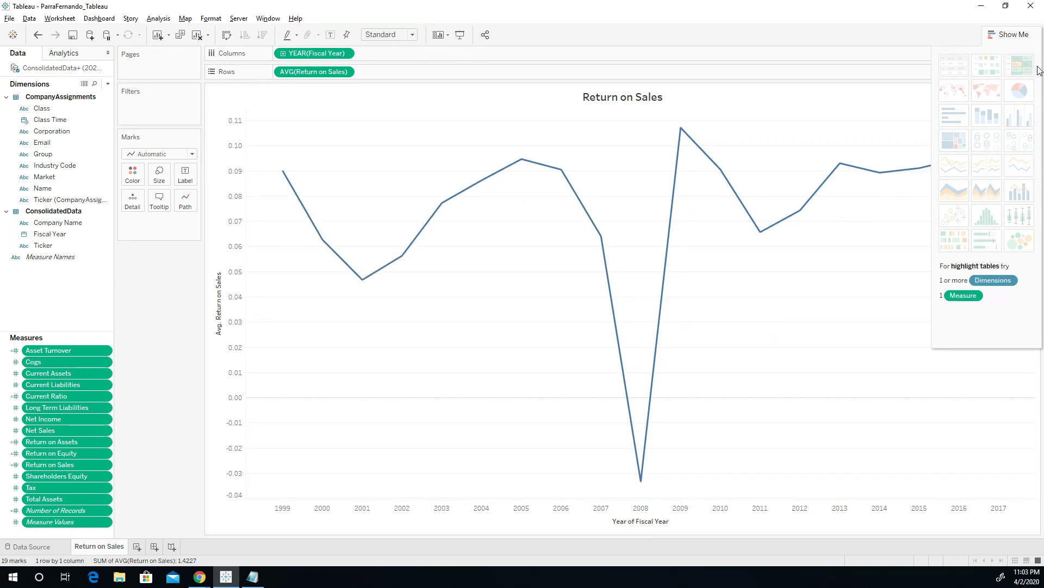
# Hide the chart suggestions panel to widen the chart, then switch to the project documents.
pyautogui.click(1010, 36)
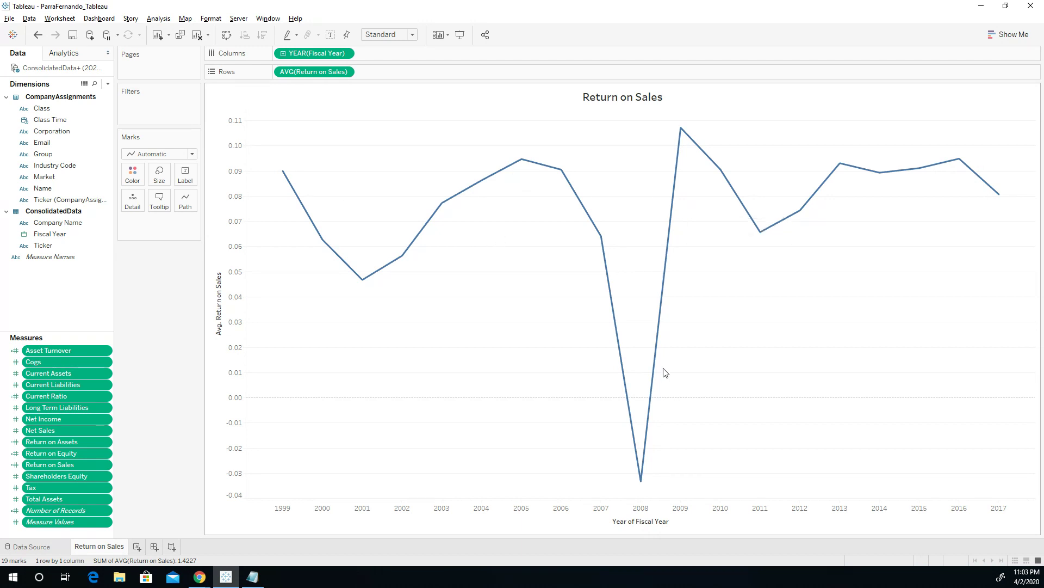
pyautogui.moveTo(639, 483)
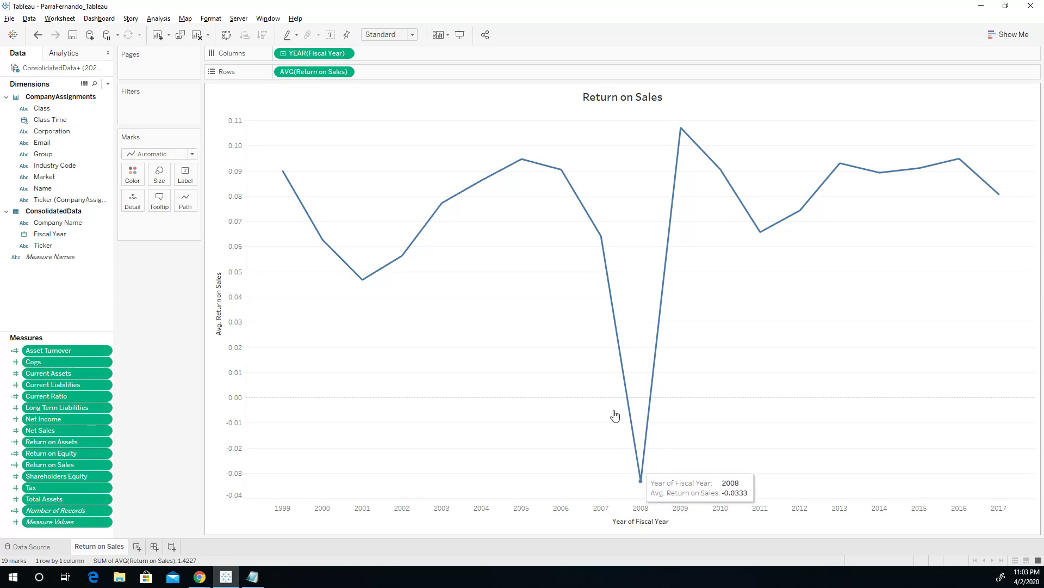
pyautogui.moveTo(401, 258)
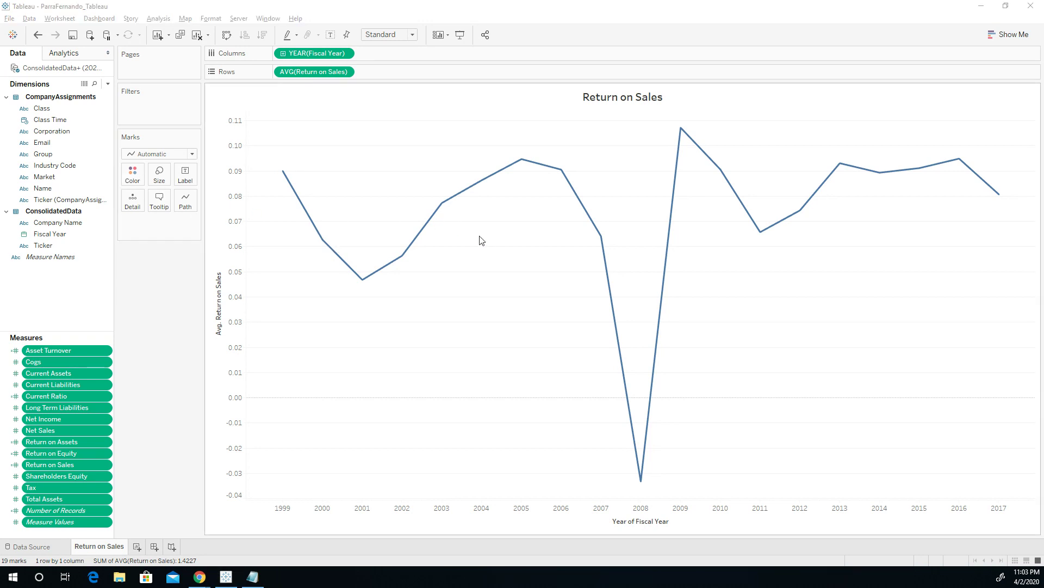
pyautogui.hotkey('alt', 'Tab')
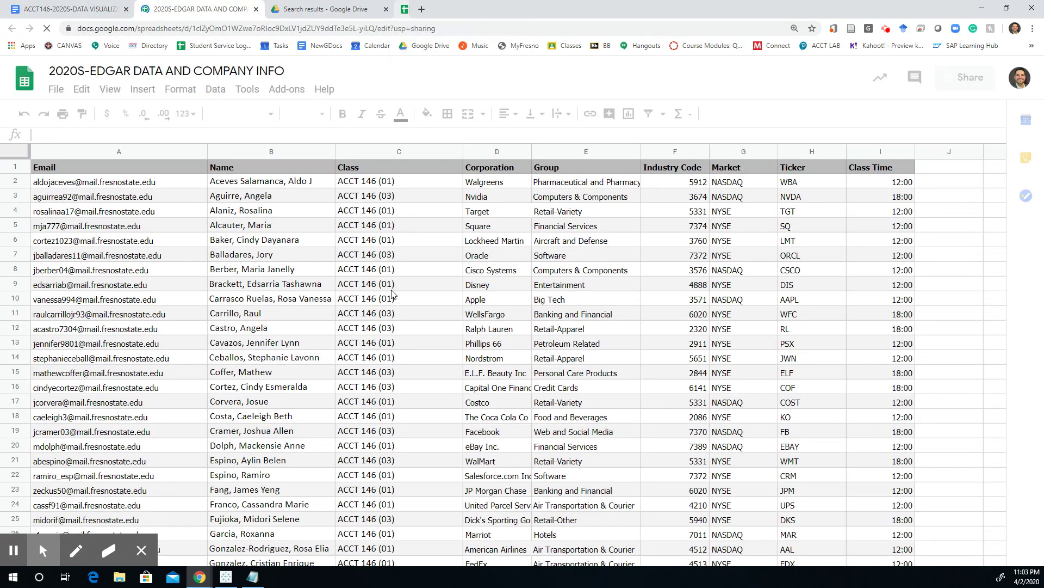
# Find the assigned row and confirm Intercontinental Hotel Group, group Hotels, ticker IHG.
pyautogui.hotkey('ctrl', 'f')
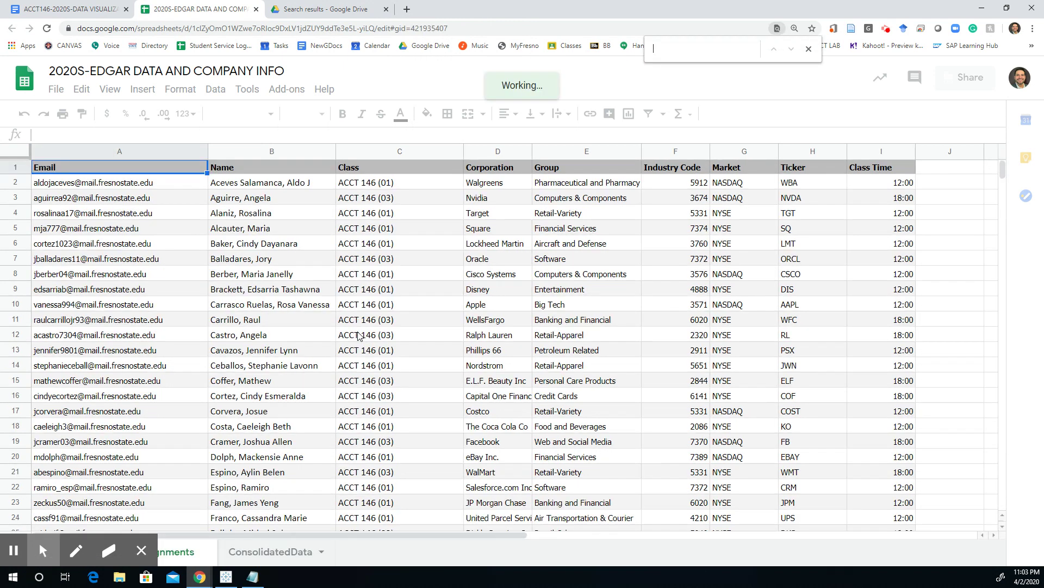
pyautogui.write('parra')
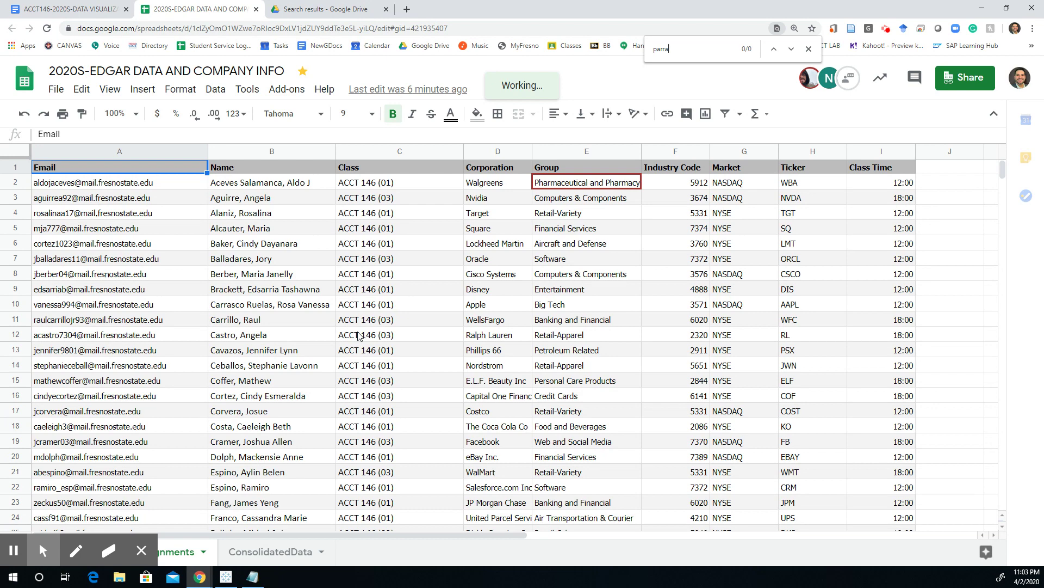
pyautogui.scroll(-5, 351, 472)
pyautogui.scroll(-18, 351, 472)
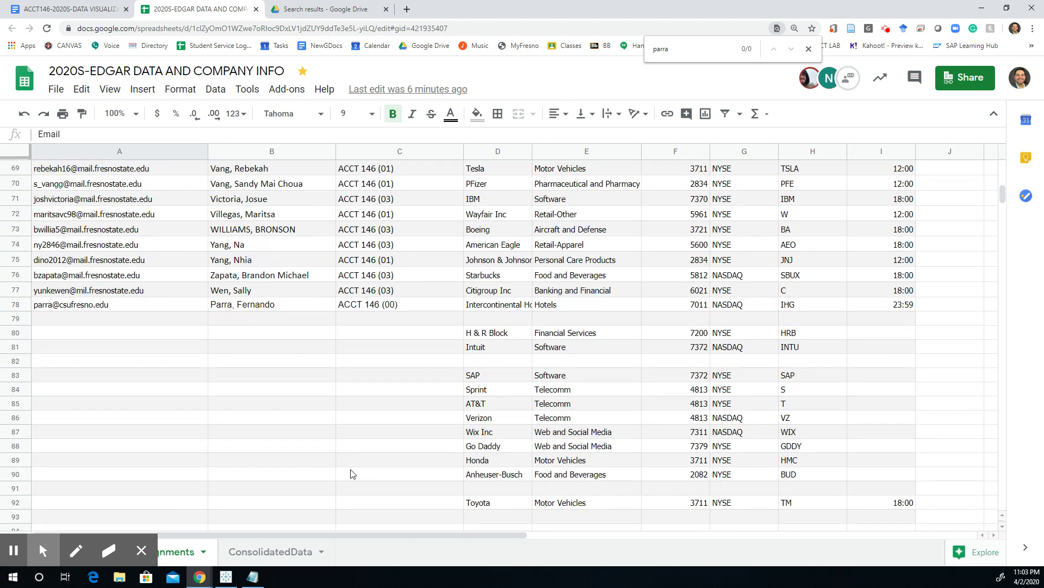
pyautogui.click(516, 309)
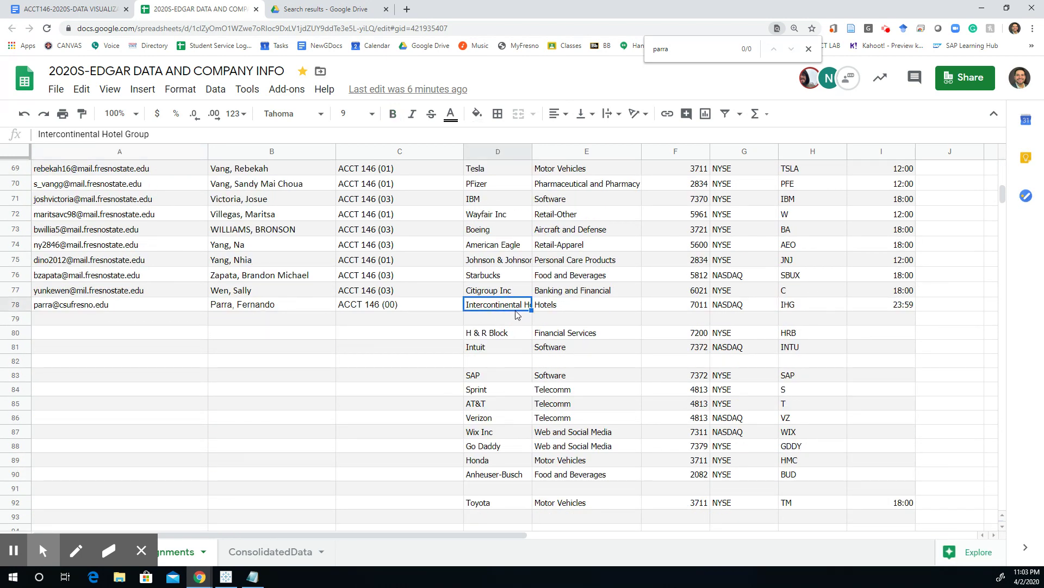
pyautogui.click(590, 305)
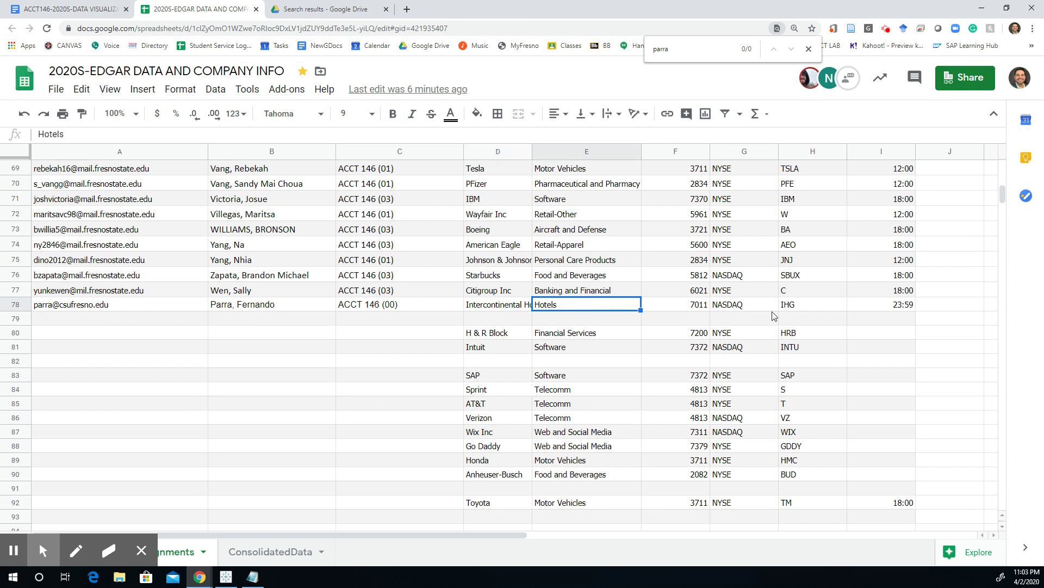
pyautogui.click(805, 306)
pyautogui.click(605, 304)
pyautogui.hotkey('alt', 'Tab')
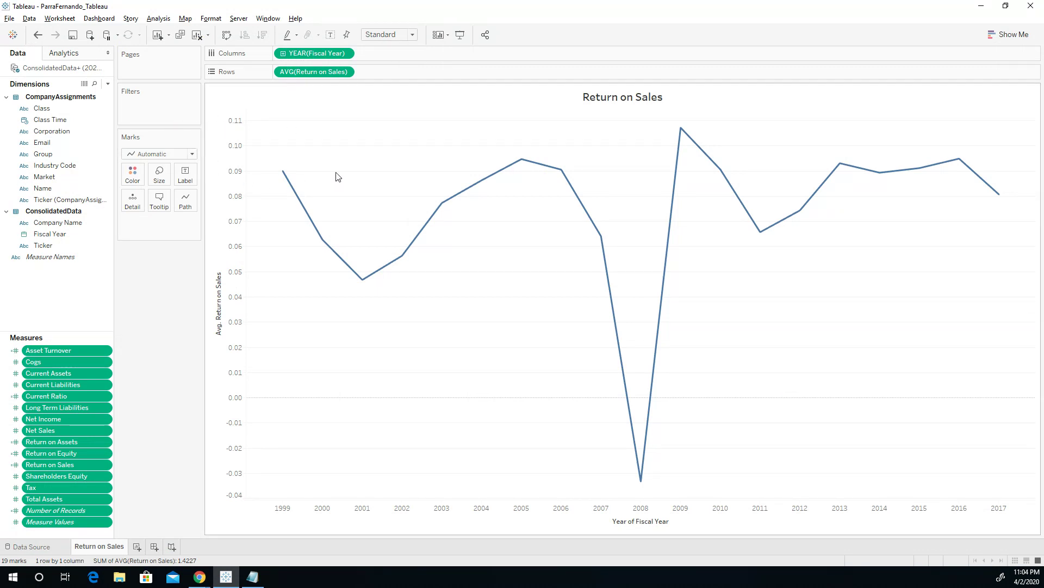
# Inspect the YEAR, AVG Return on Sales and Filters dropdowns, closing each unchanged.
pyautogui.click(346, 54)
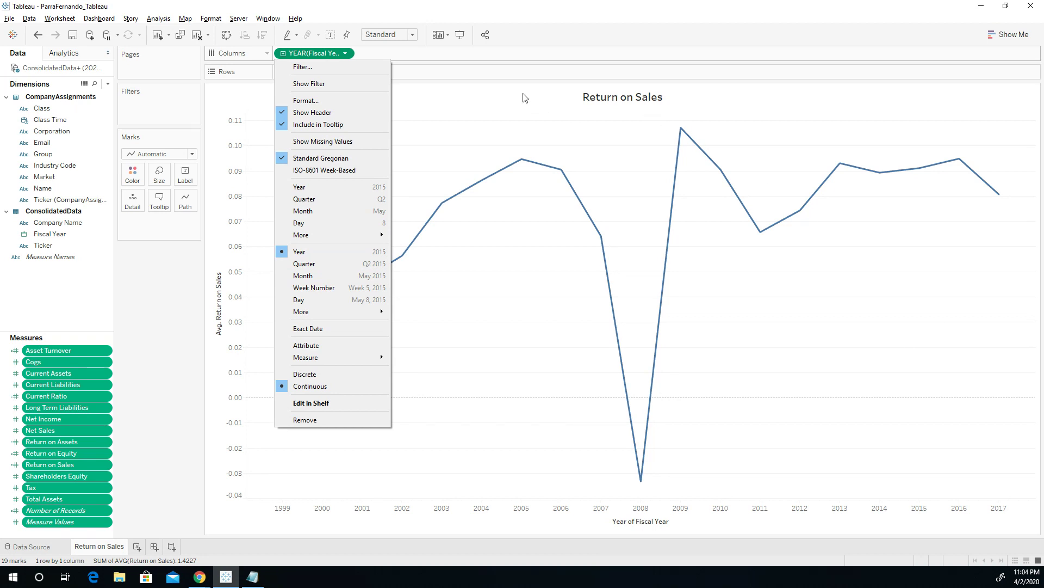
pyautogui.click(482, 149)
pyautogui.click(347, 72)
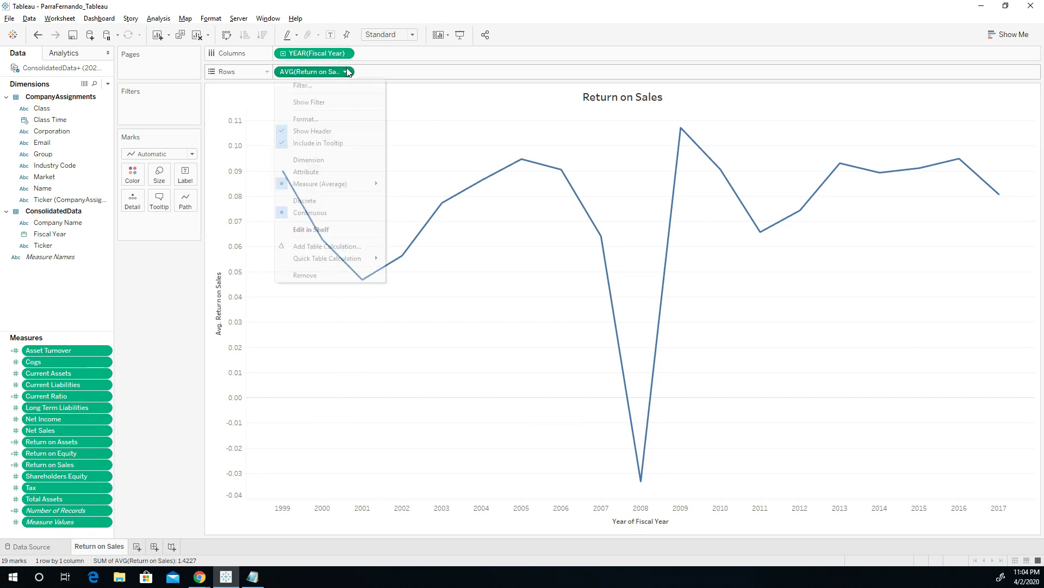
pyautogui.click(414, 136)
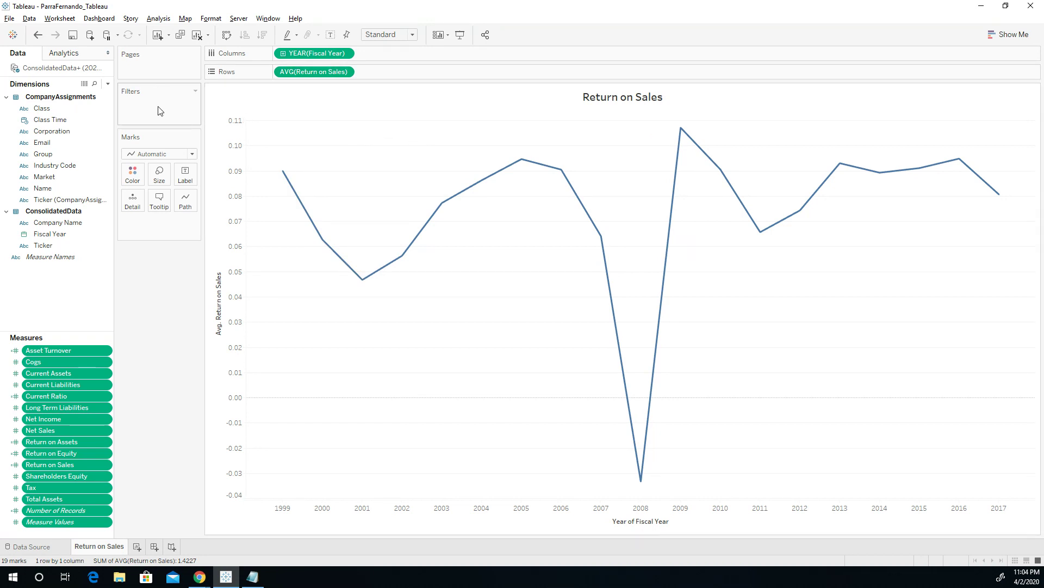
pyautogui.click(195, 91)
pyautogui.click(303, 119)
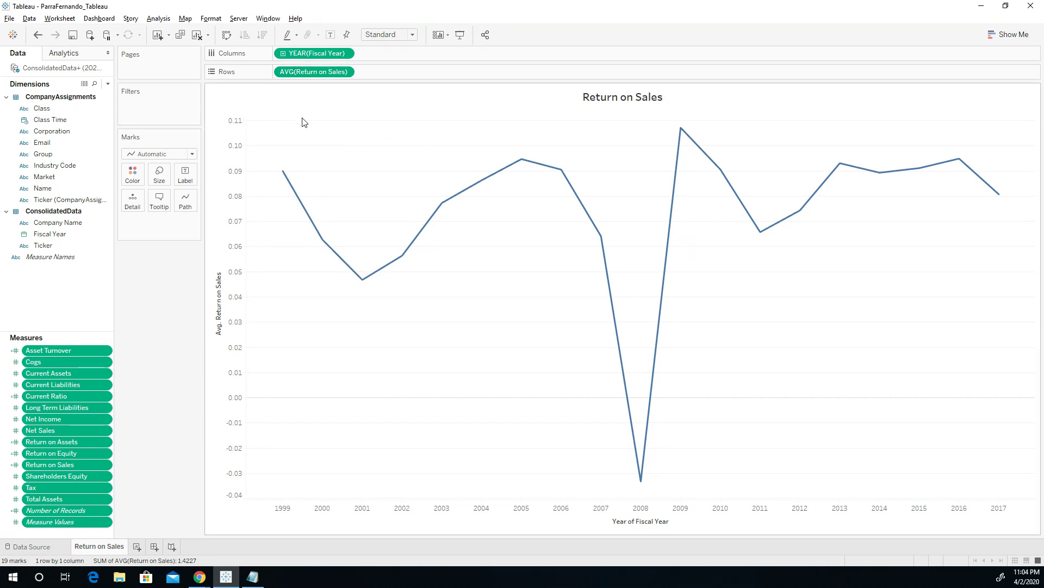
# Clear the measure selection and drag the Group dimension onto the Filters shelf.
pyautogui.click(44, 304)
pyautogui.click(57, 155)
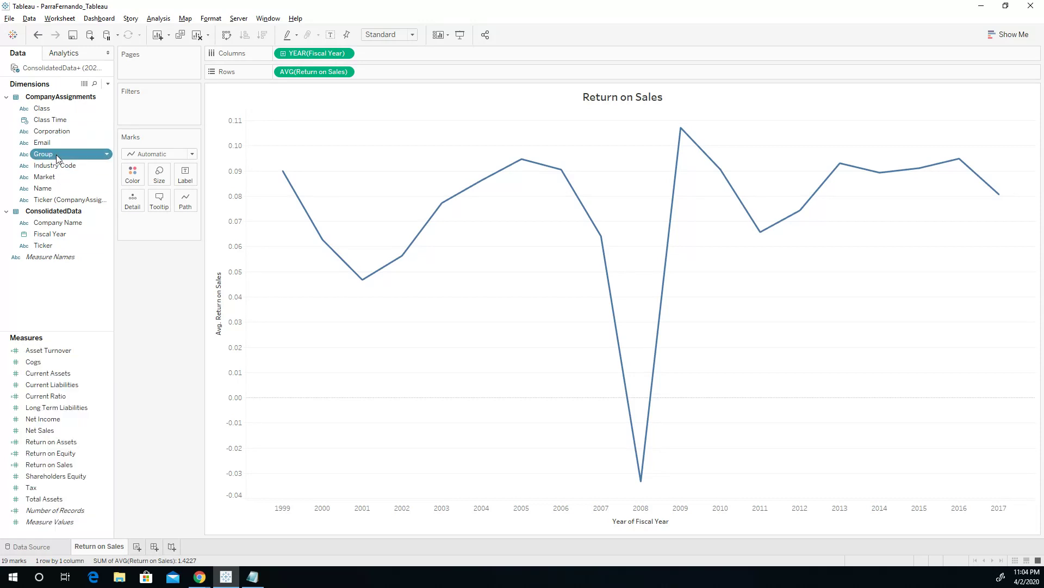
pyautogui.moveTo(56, 154); pyautogui.dragTo(146, 102)
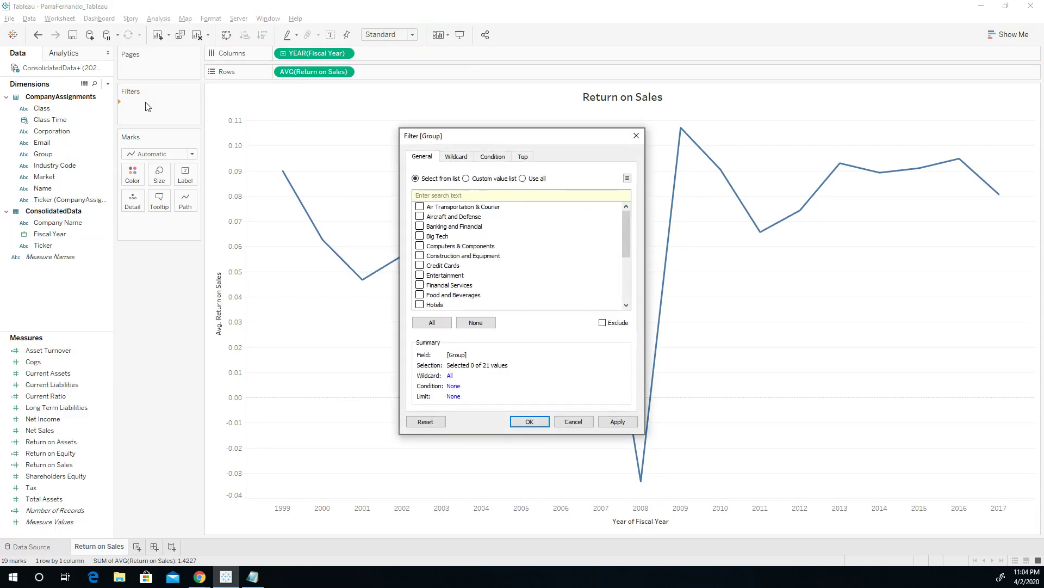
# Filter the chart to the Hotels group only and apply it.
pyautogui.scroll(-1, 459, 257)
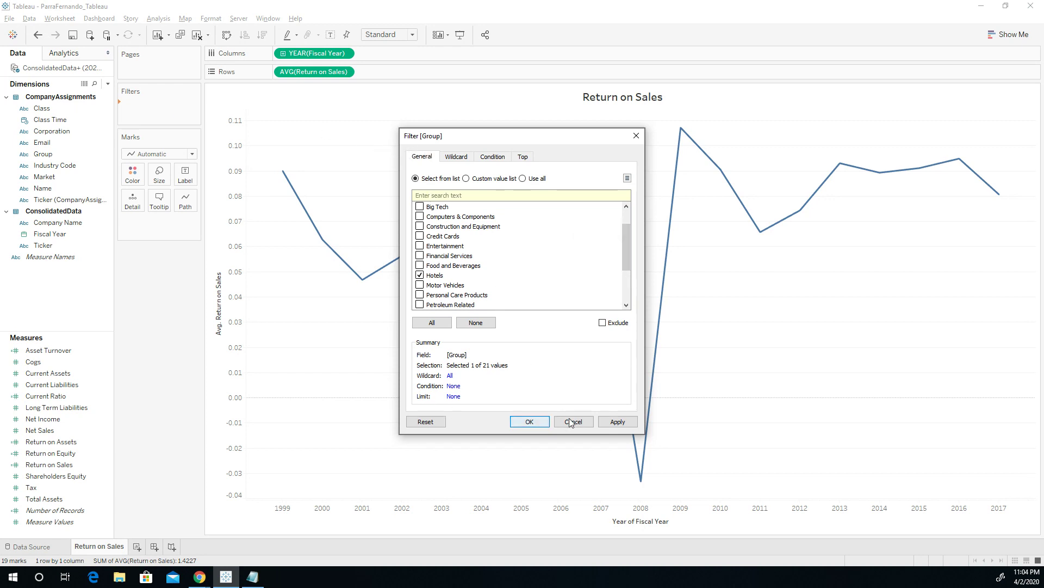
pyautogui.click(616, 418)
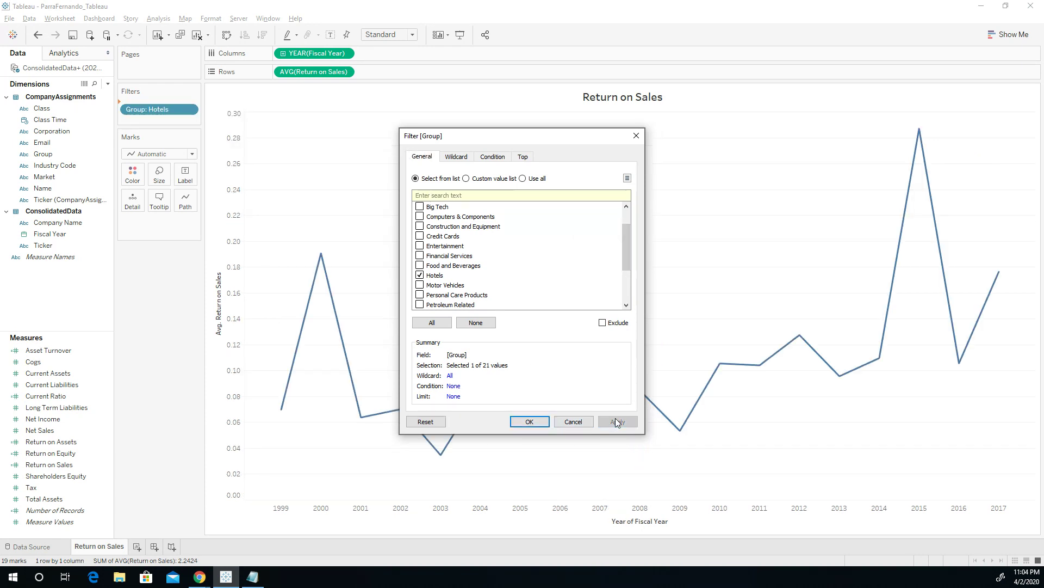
pyautogui.click(636, 137)
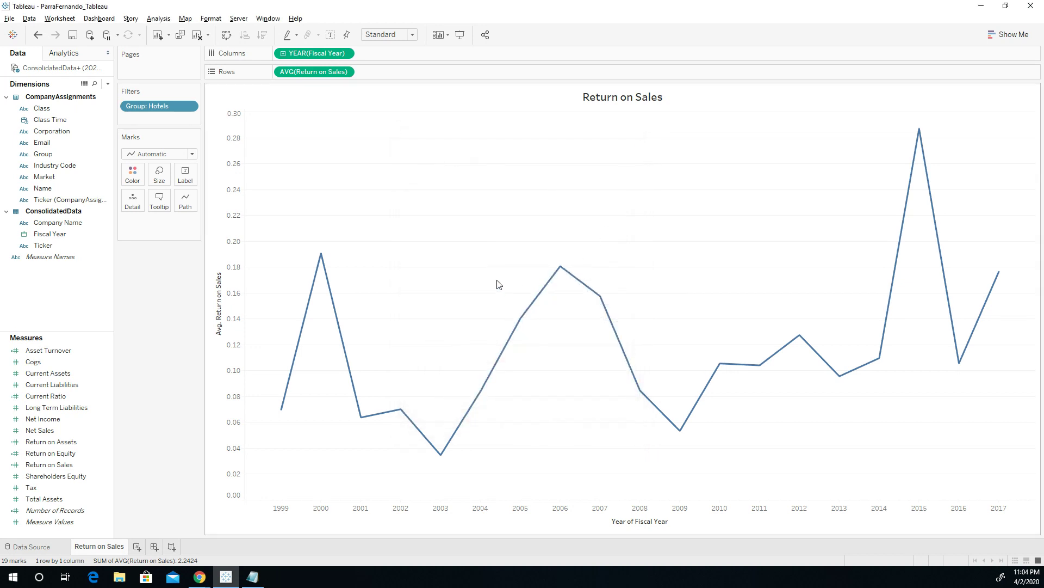
pyautogui.moveTo(565, 274)
pyautogui.moveTo(917, 141)
pyautogui.click(61, 132)
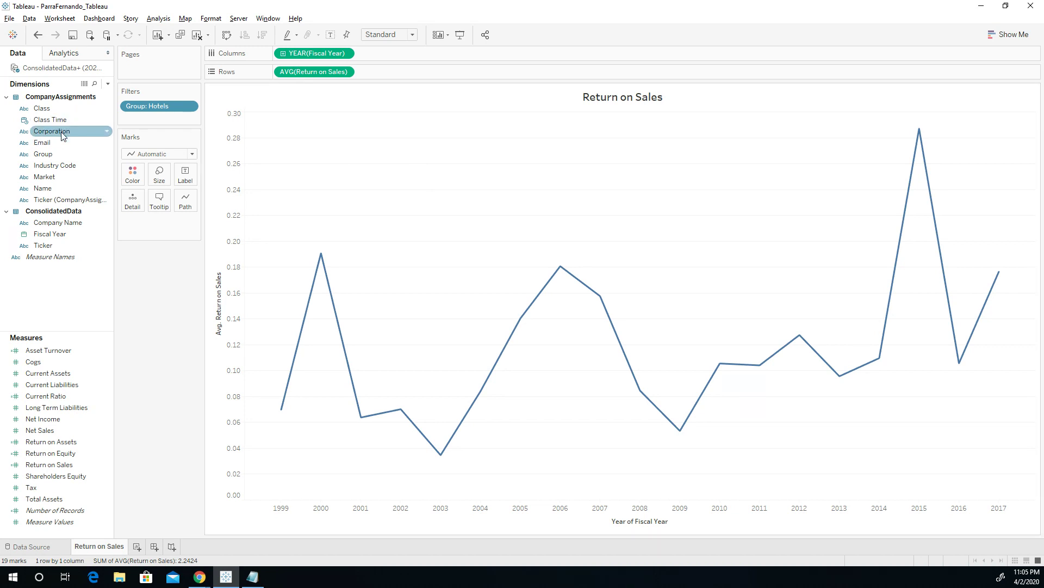
# Colour the lines by Corporation, giving Hilton, Intercontinental and Marriott separate lines.
pyautogui.click(578, 315)
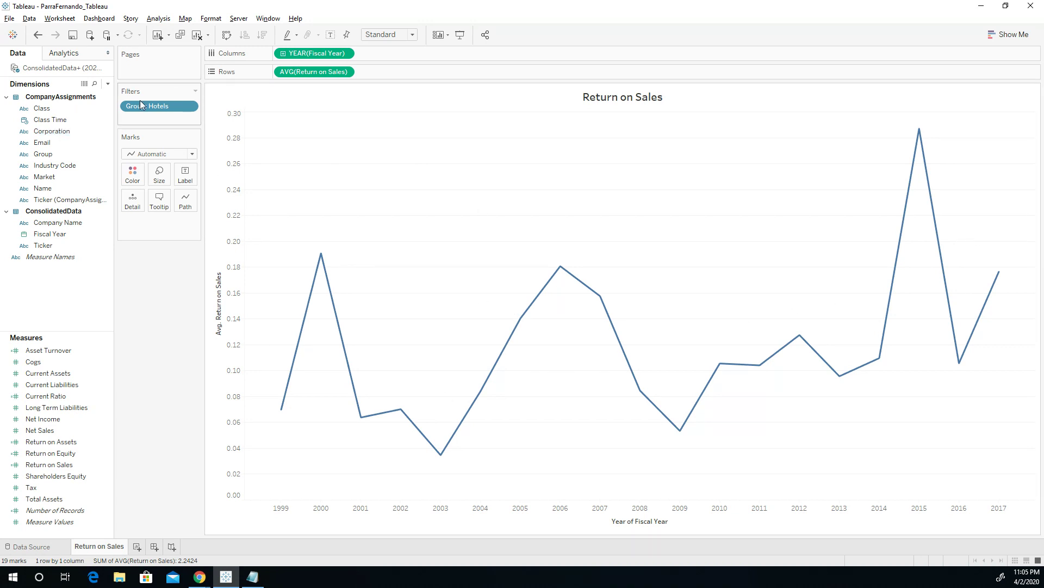
pyautogui.click(66, 133)
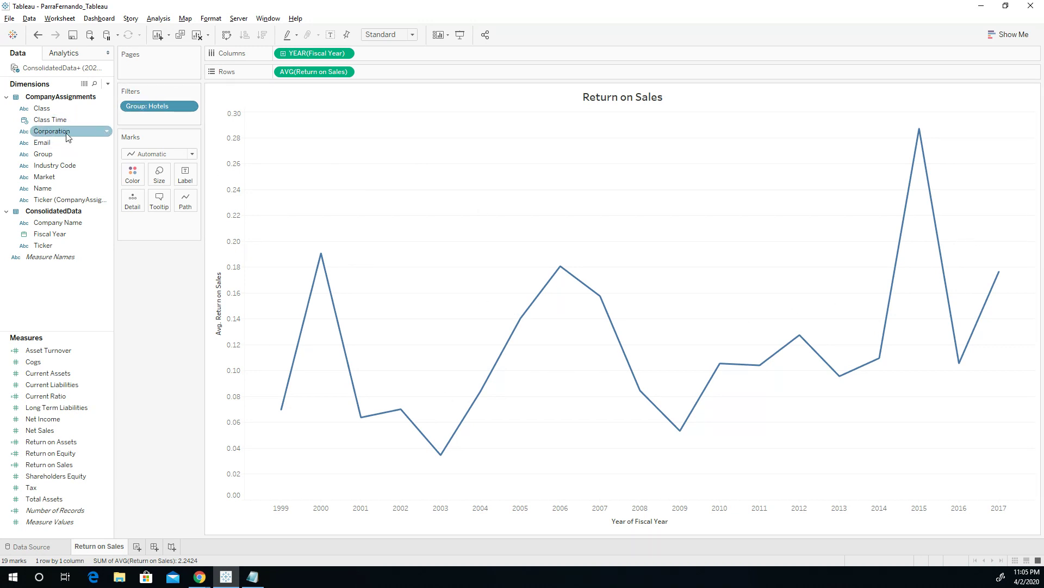
pyautogui.click(67, 135)
pyautogui.moveTo(77, 131); pyautogui.dragTo(142, 180)
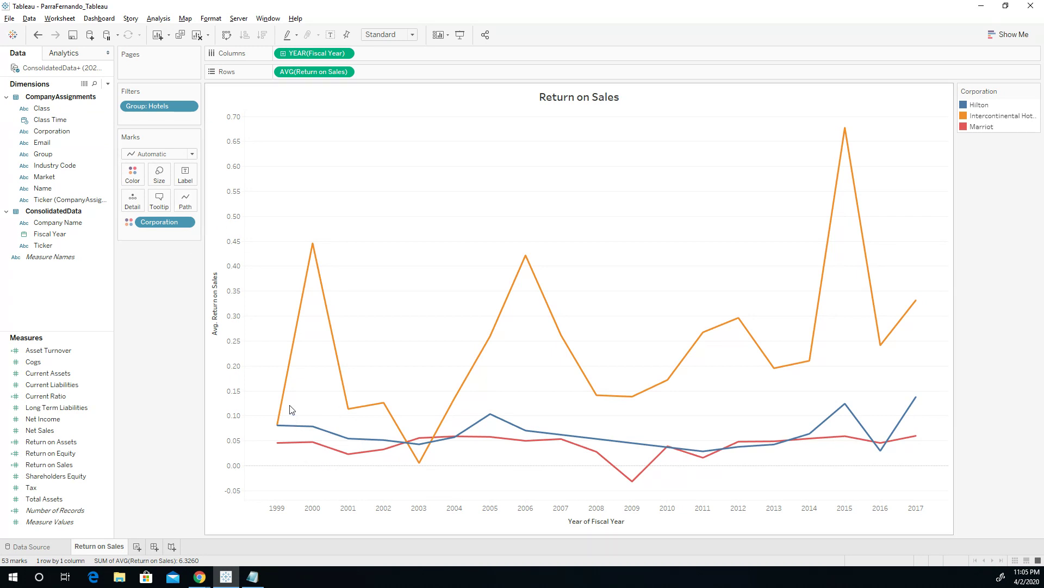
pyautogui.moveTo(287, 380)
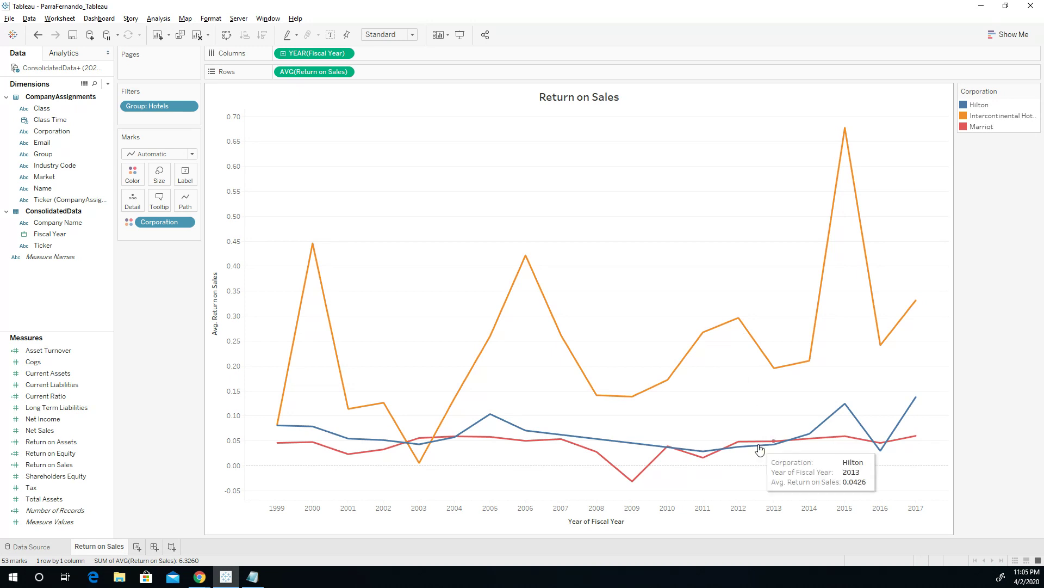
pyautogui.moveTo(836, 443)
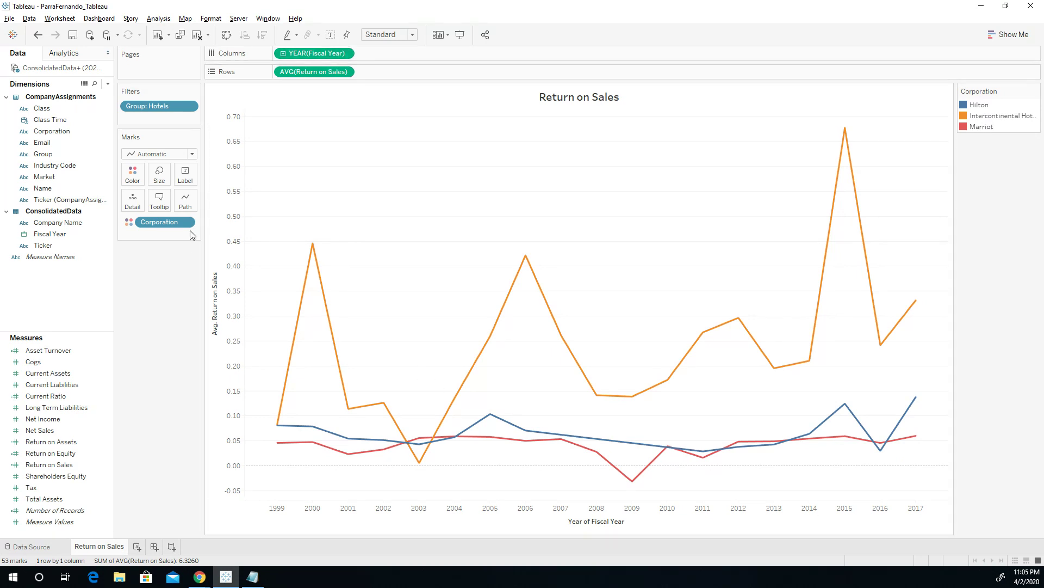
pyautogui.click(190, 107)
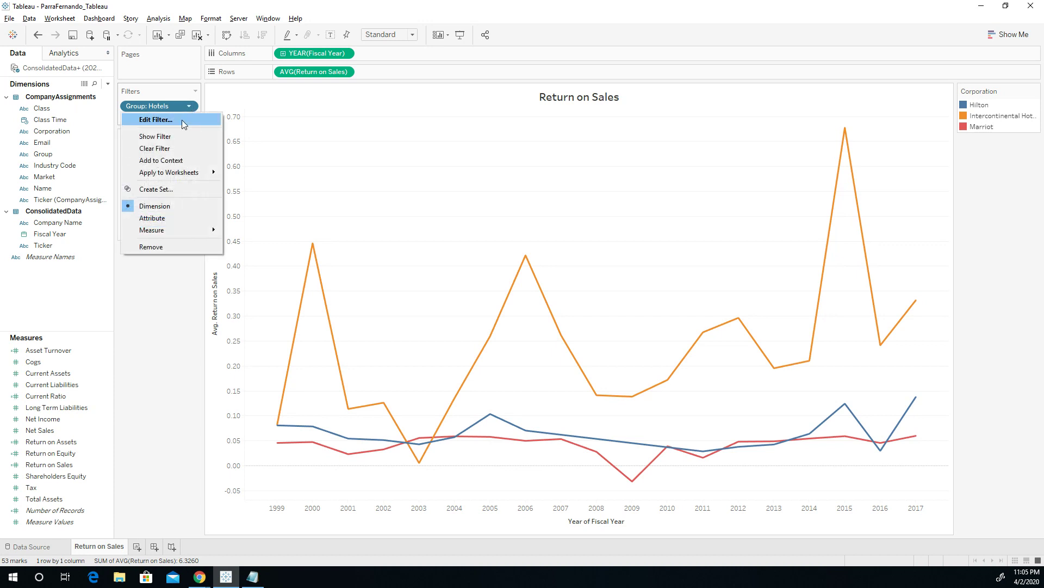
# Look over the Hotels group filter, corporation legend and filters-area options without changing anything.
pyautogui.click(182, 120)
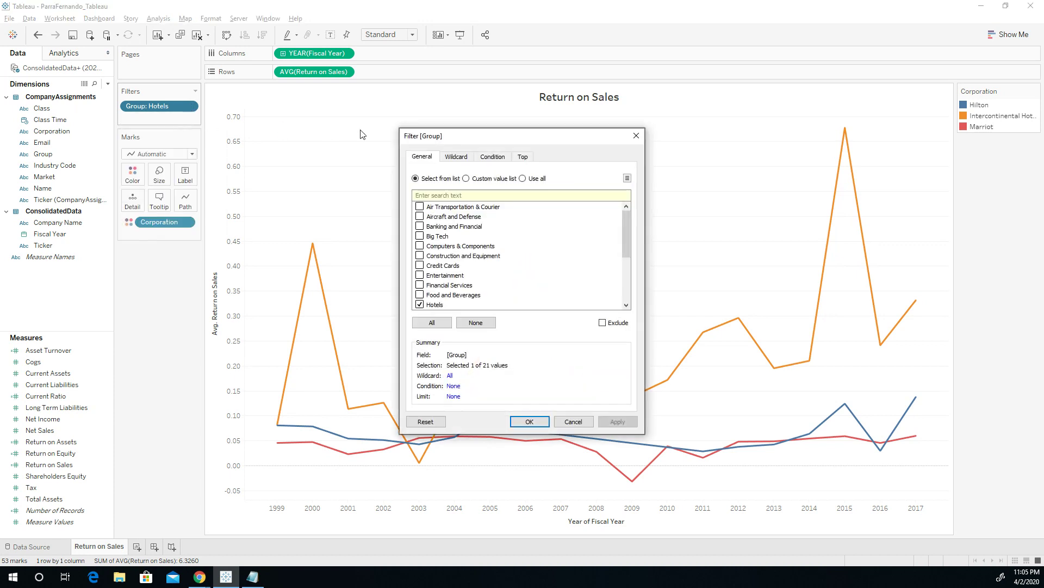
pyautogui.click(637, 136)
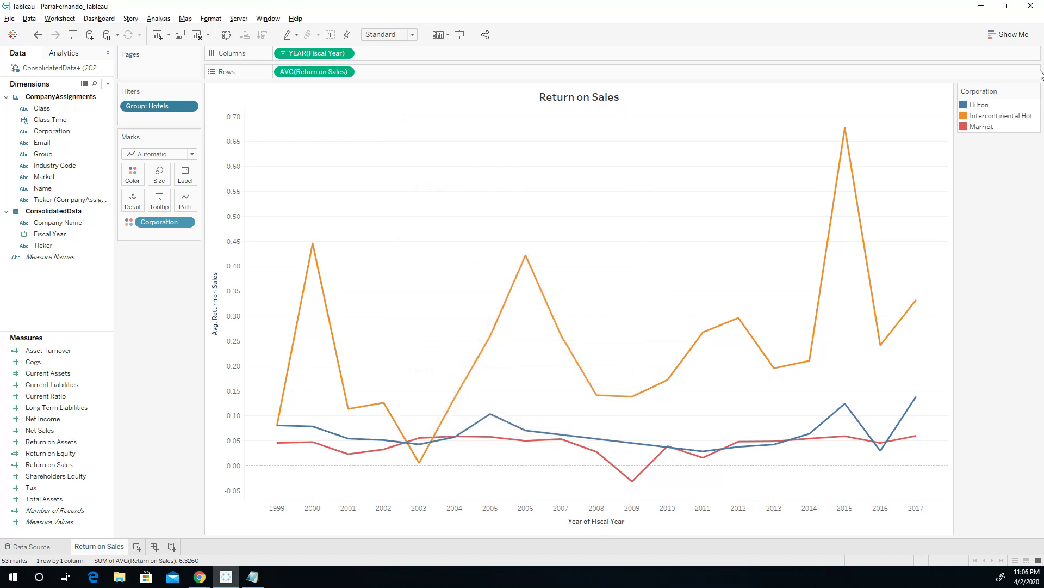
pyautogui.click(1036, 92)
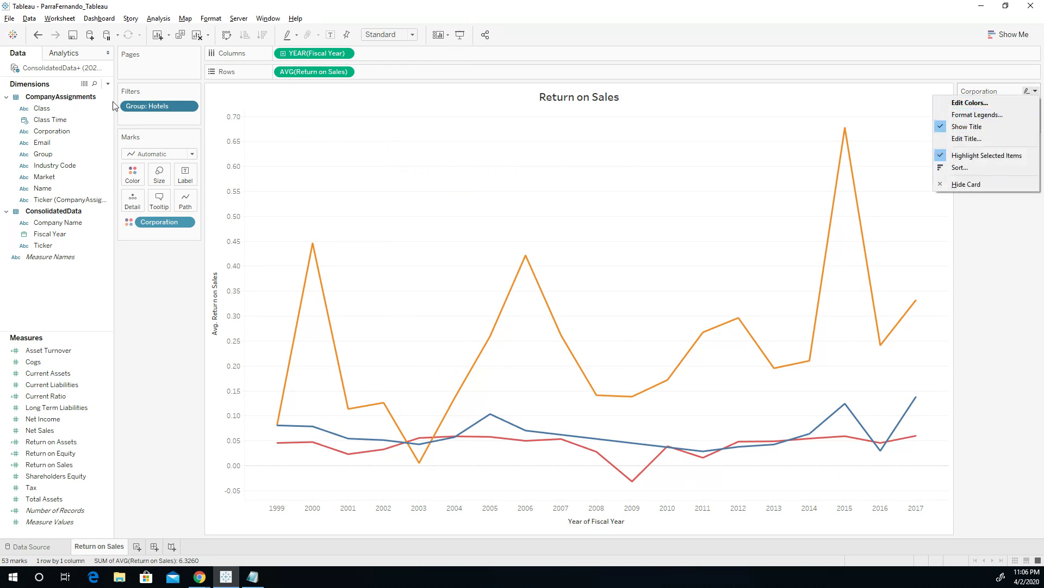
pyautogui.click(178, 111)
pyautogui.click(195, 91)
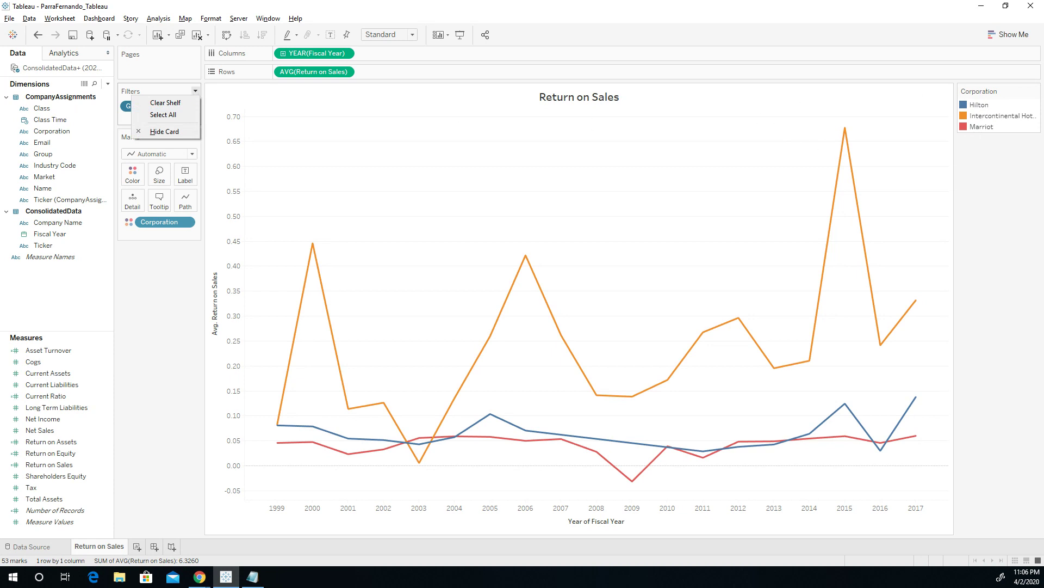
pyautogui.hotkey('alt', 'Tab')
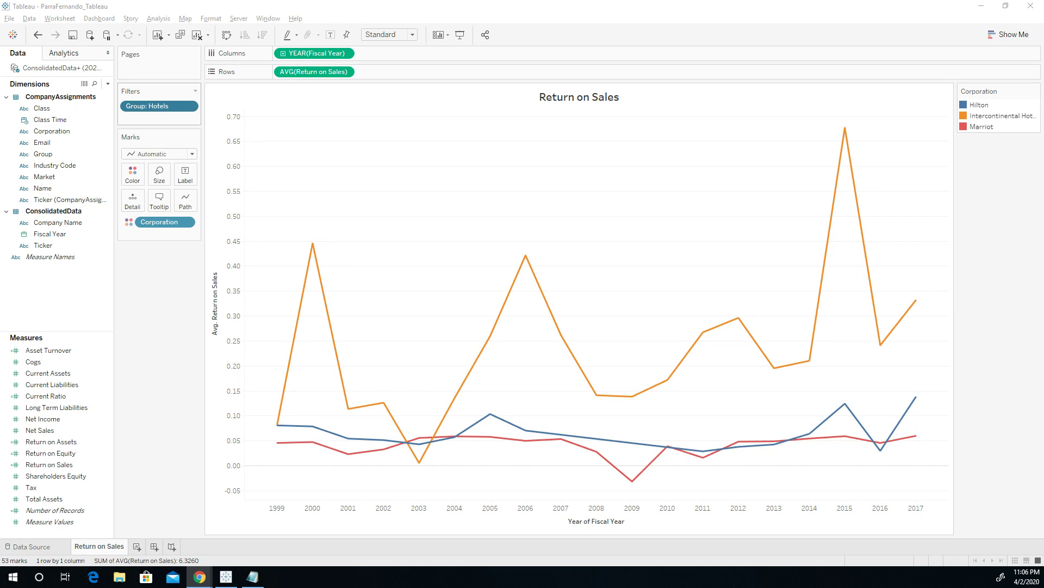
# Show the Group filter as an on-sheet checklist beside the chart, then tick every group.
pyautogui.click(189, 106)
pyautogui.click(184, 136)
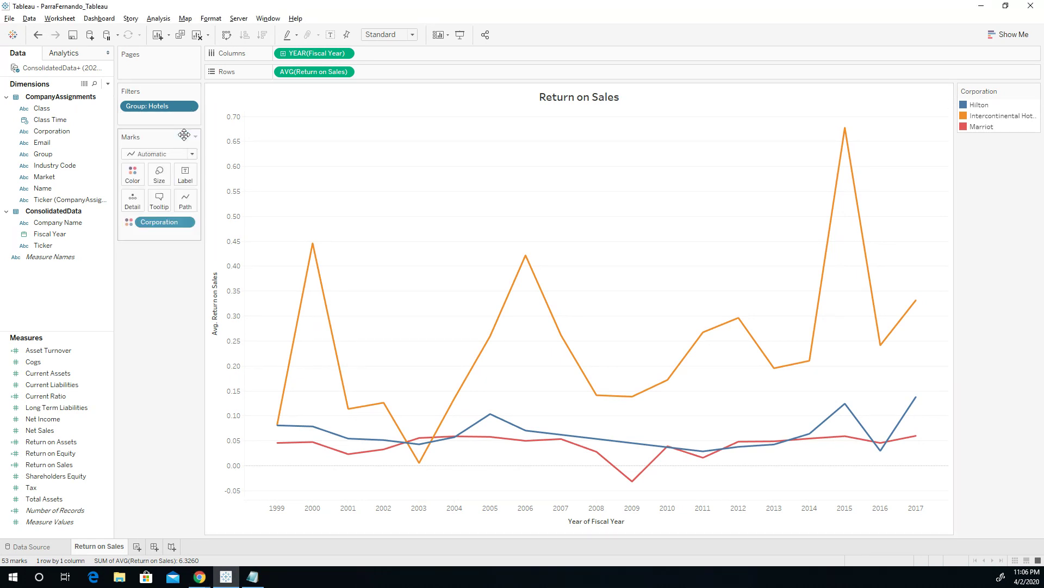
pyautogui.click(189, 106)
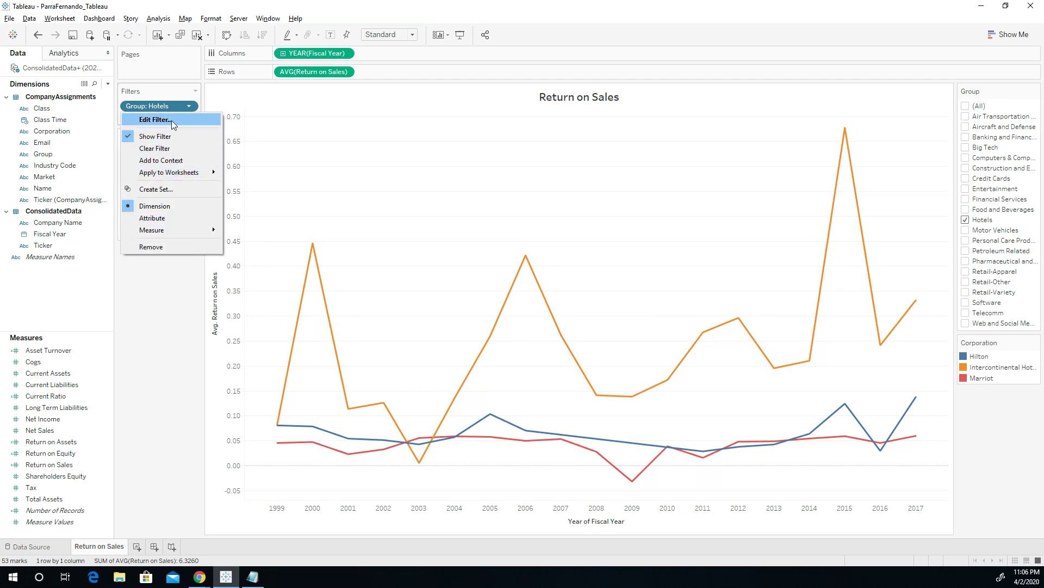
pyautogui.click(966, 106)
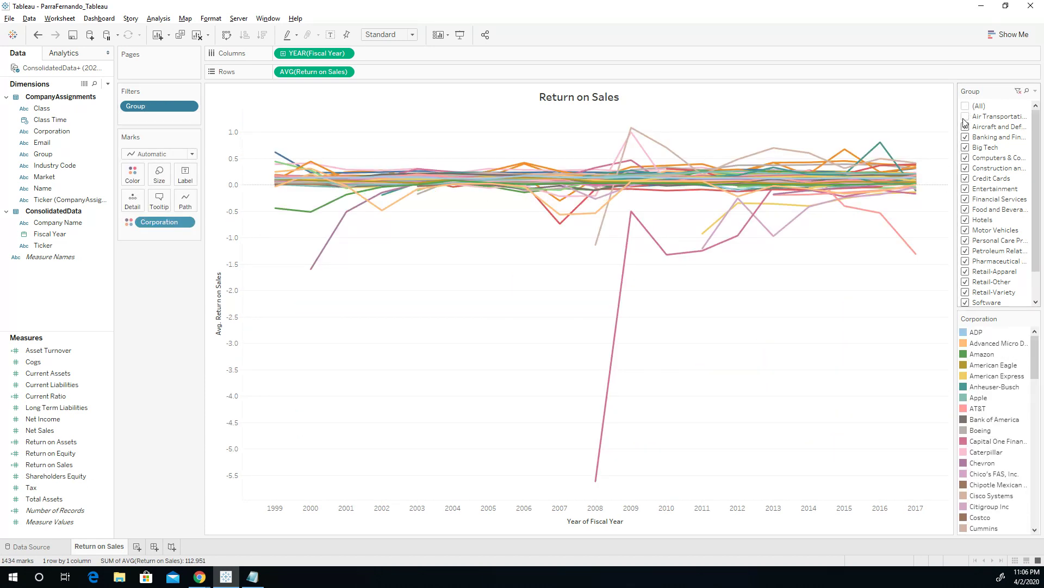
# Untick Air Transportation & Courier and Aircraft and Defense, then toggle (All) to clear every group.
pyautogui.click(966, 116)
pyautogui.click(965, 127)
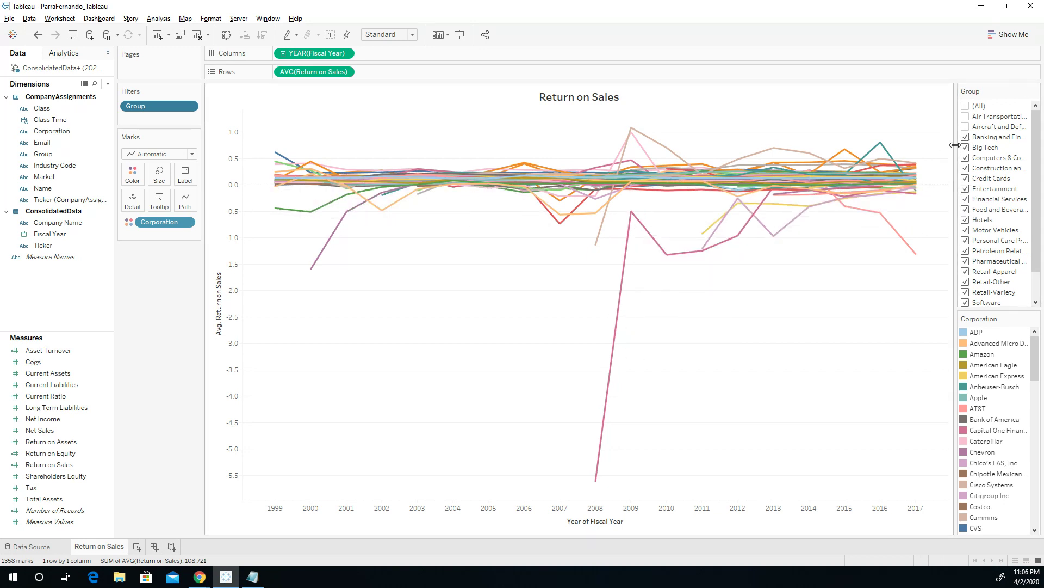
pyautogui.click(965, 107)
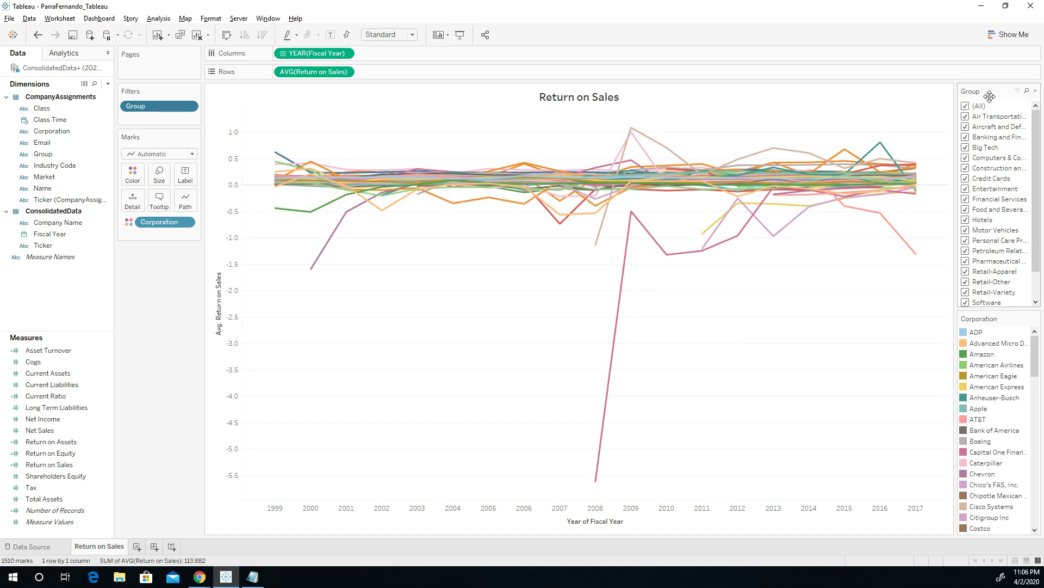
pyautogui.click(966, 106)
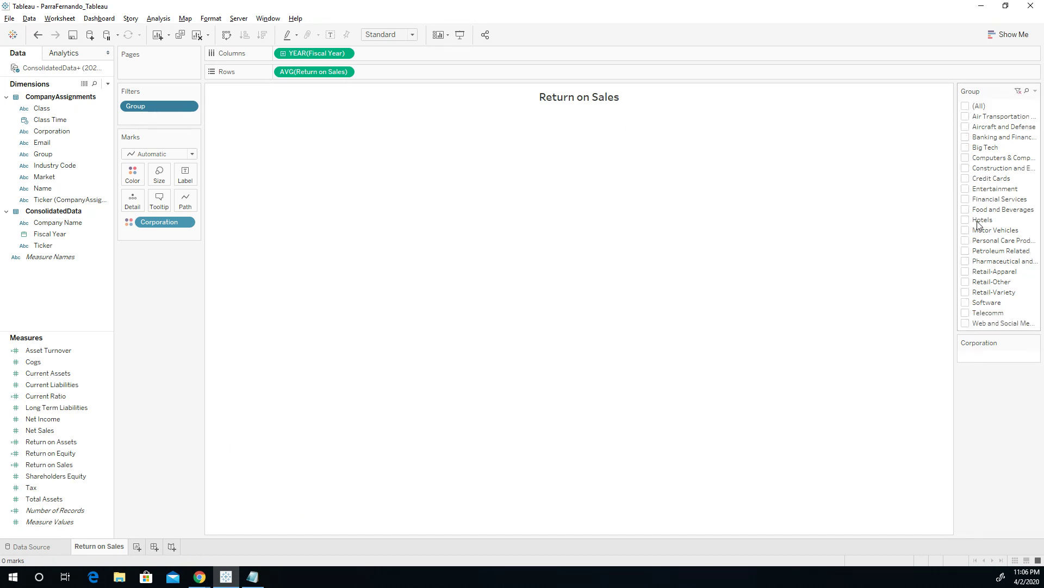
pyautogui.click(1035, 92)
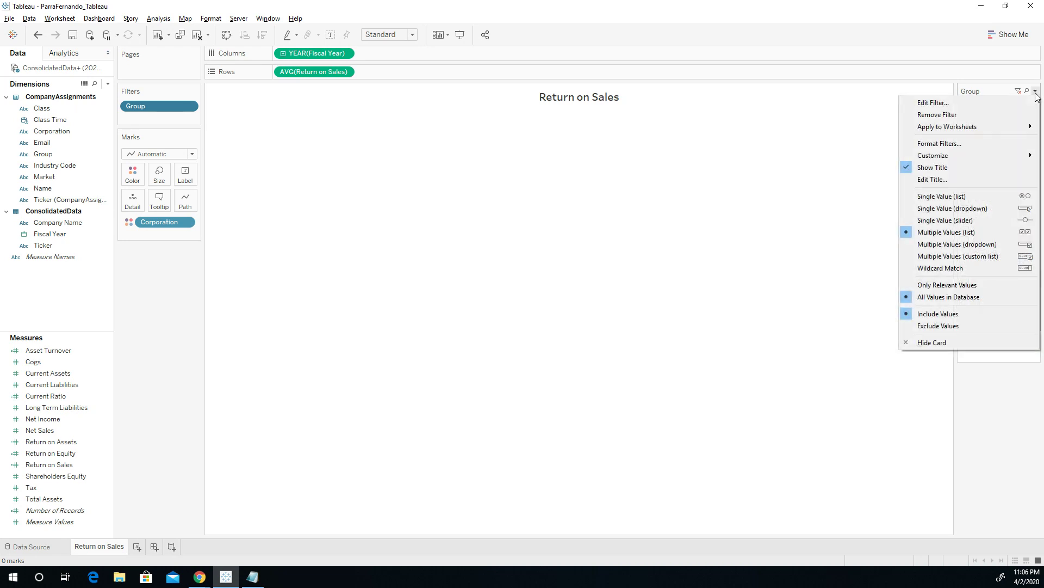
# Try the Group filter as a multi-select dropdown, toggling Hotels and Food and Beverages on and off.
pyautogui.click(977, 243)
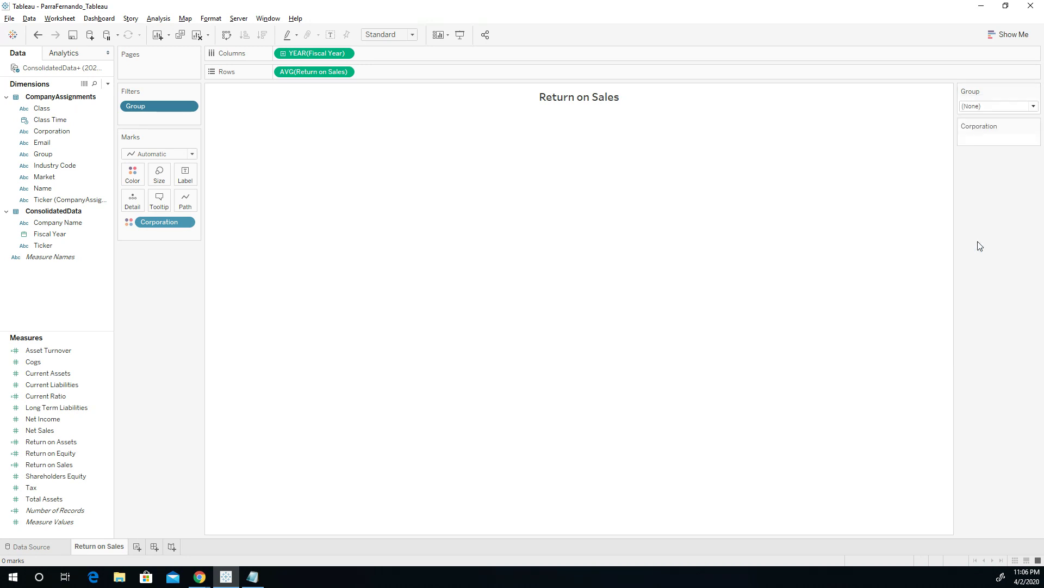
pyautogui.click(1034, 106)
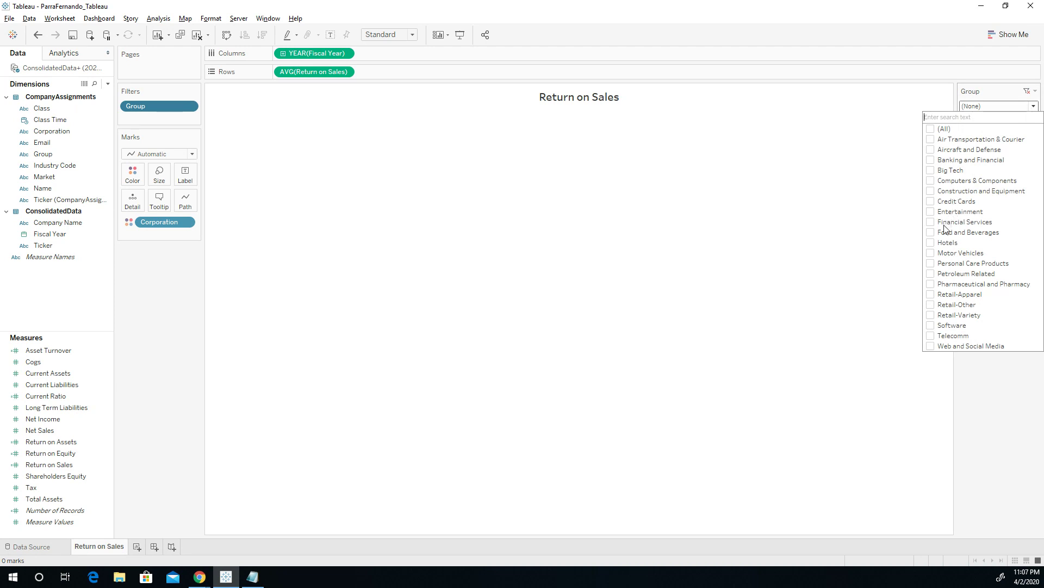
pyautogui.click(931, 243)
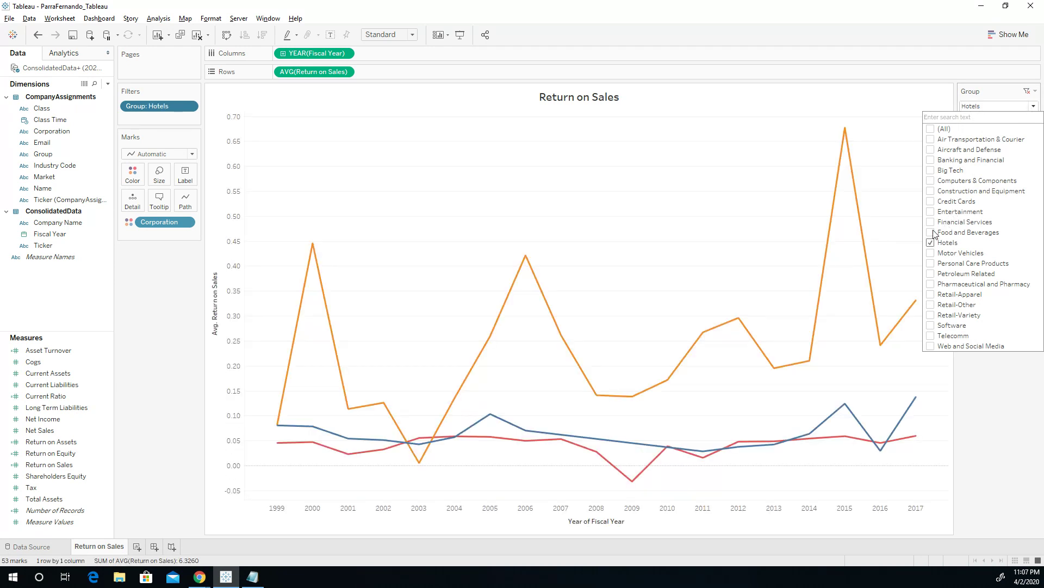
pyautogui.click(931, 232)
pyautogui.click(931, 232)
pyautogui.click(931, 242)
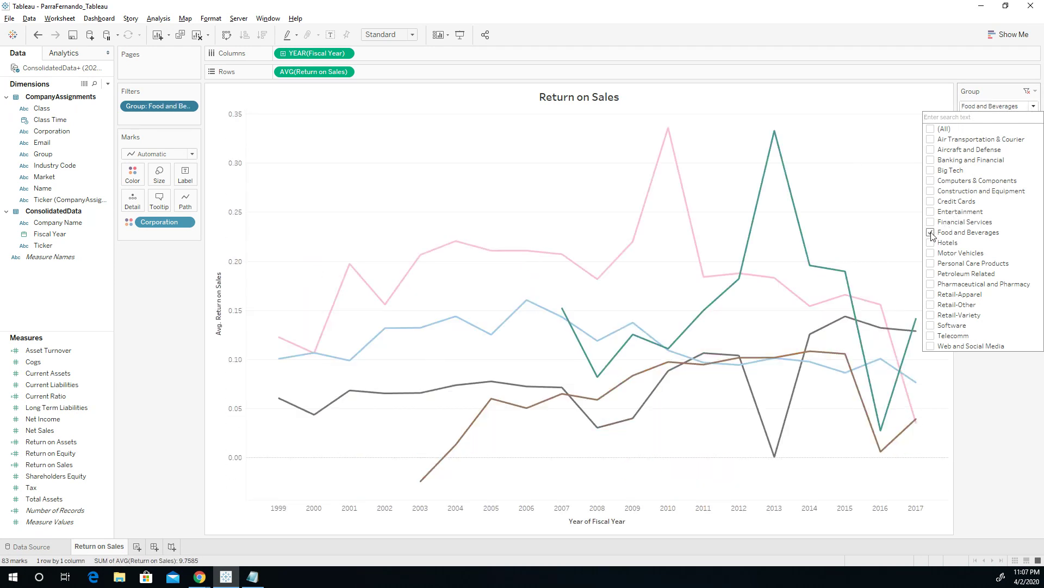
pyautogui.click(1034, 106)
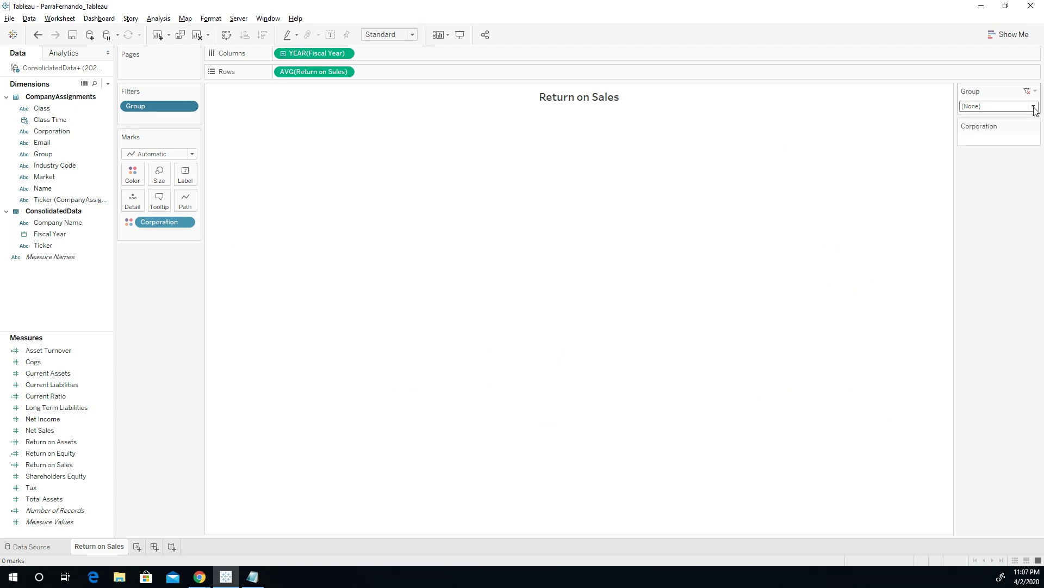
pyautogui.click(1034, 107)
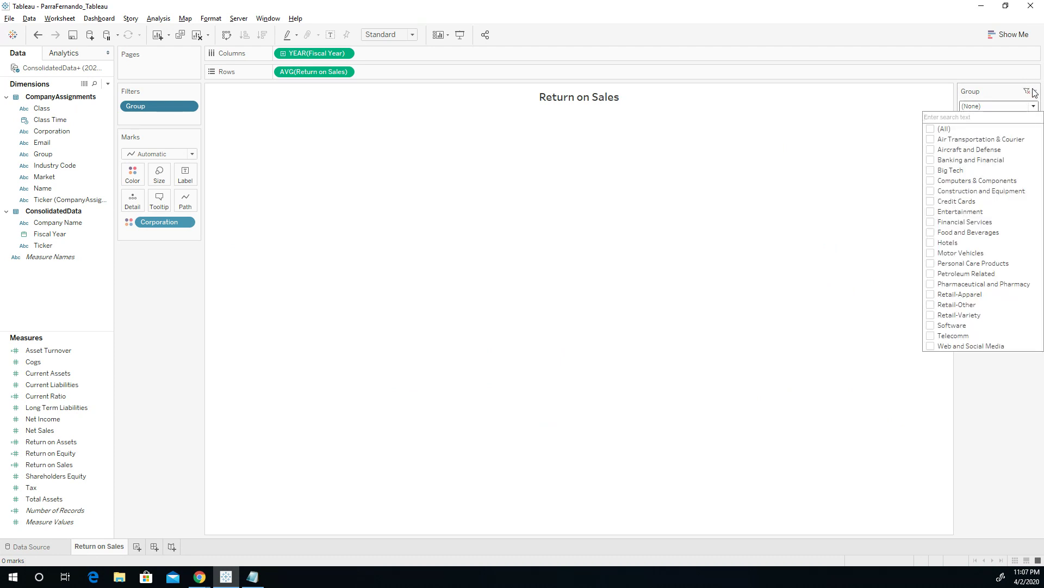
# Make the Group filter a single-value dropdown and, after trying Credit Cards and Petroleum Related, choose Hotels.
pyautogui.click(1033, 90)
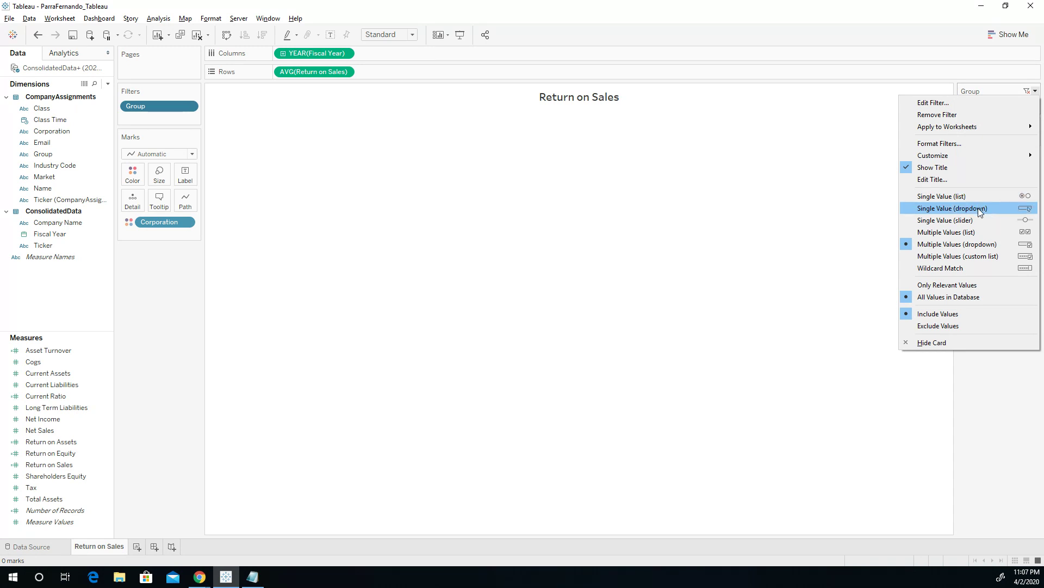
pyautogui.click(978, 208)
pyautogui.click(1033, 106)
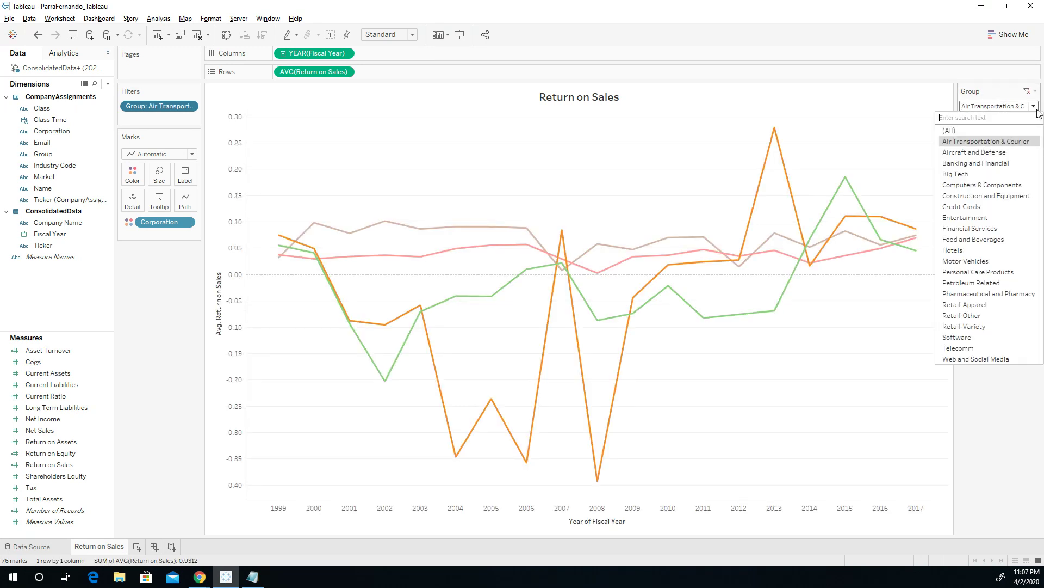
pyautogui.click(974, 206)
pyautogui.click(1013, 107)
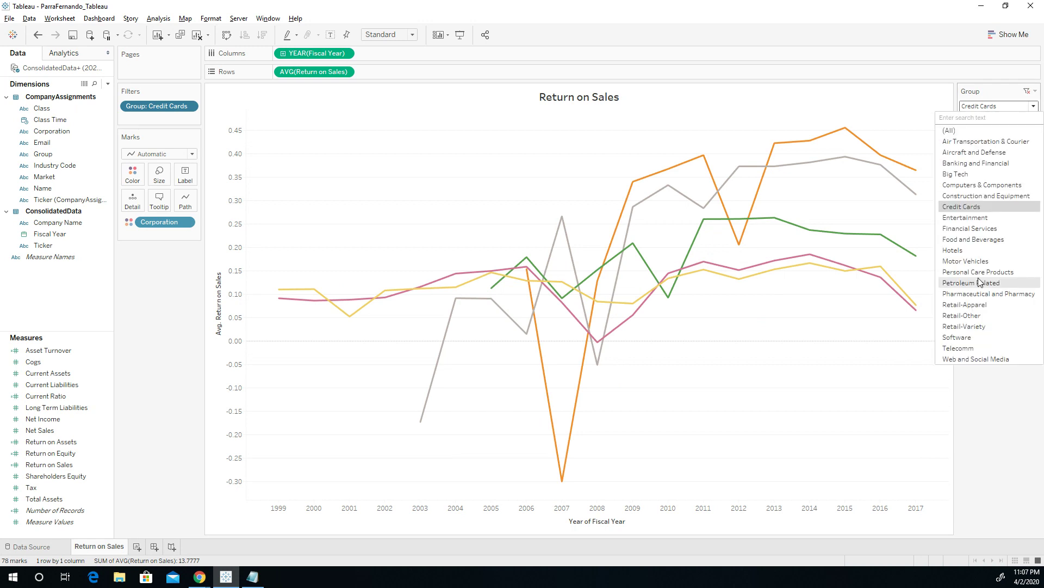
pyautogui.click(974, 282)
pyautogui.click(985, 108)
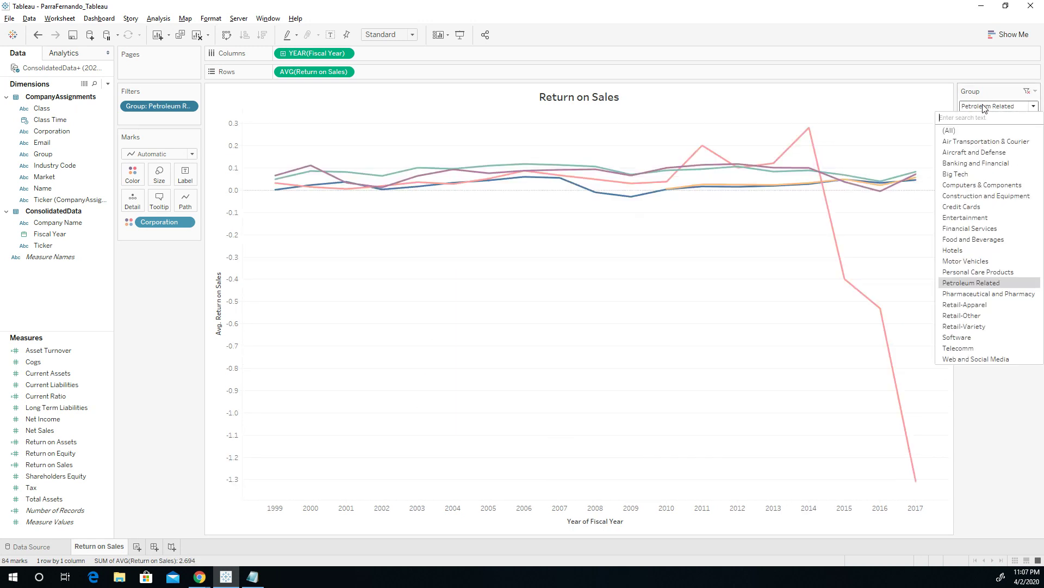
pyautogui.click(976, 251)
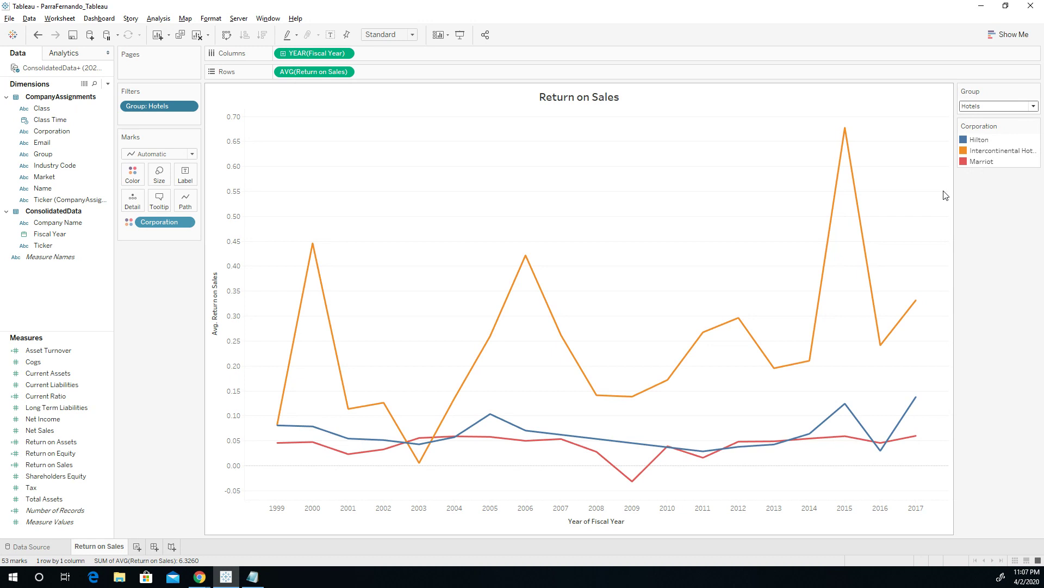
# In the corporation colour editor, try giving Intercontinental Hotel Group red from the Tableau 20 palette.
pyautogui.doubleClick(996, 156)
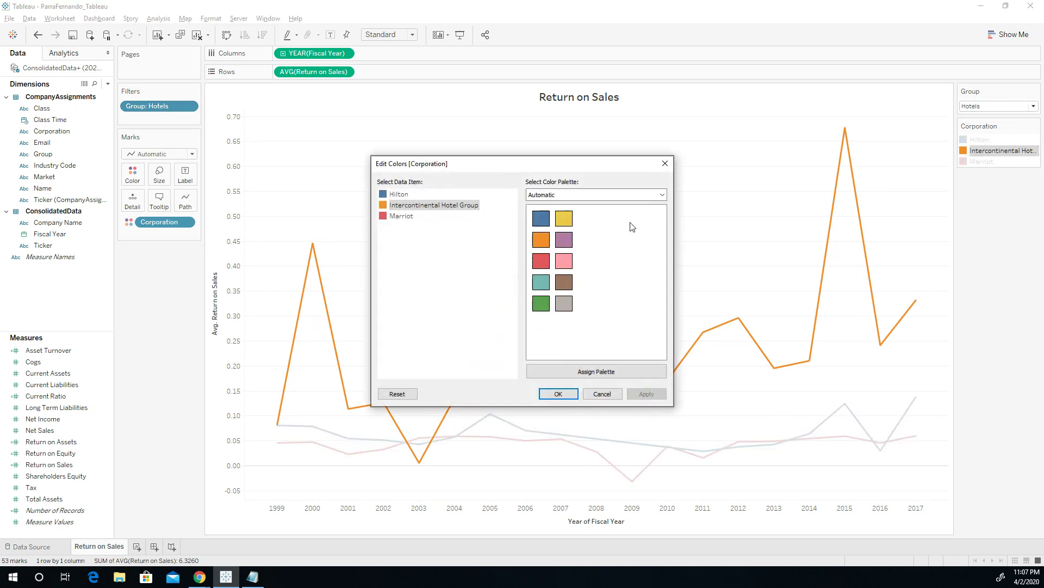
pyautogui.click(652, 194)
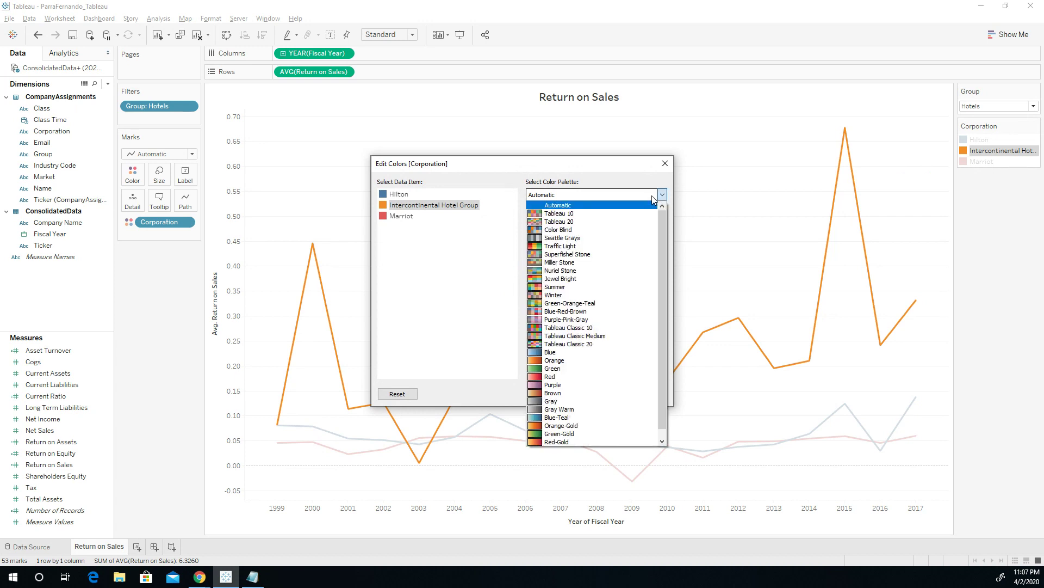
pyautogui.click(599, 223)
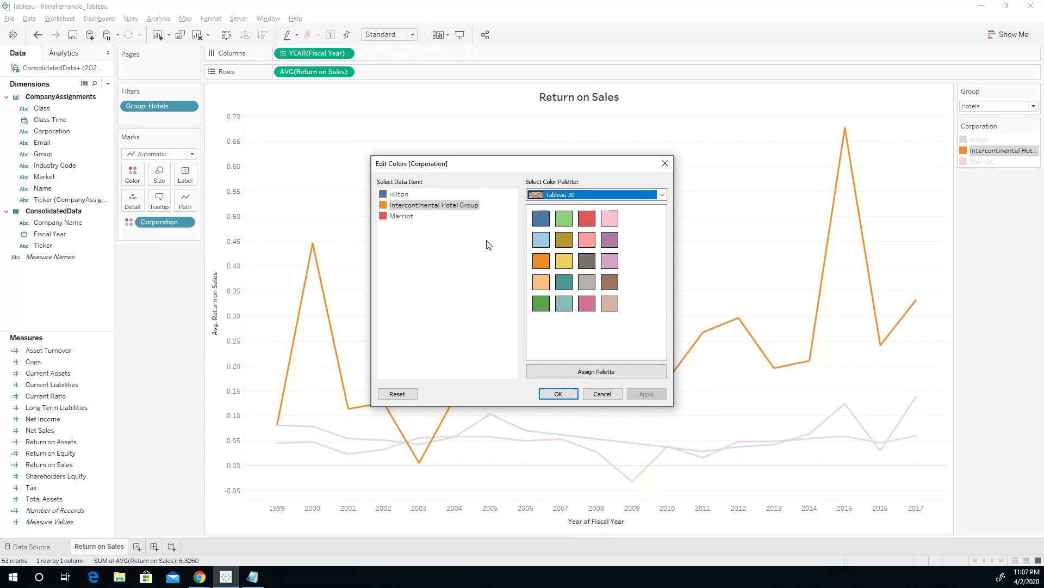
pyautogui.click(588, 218)
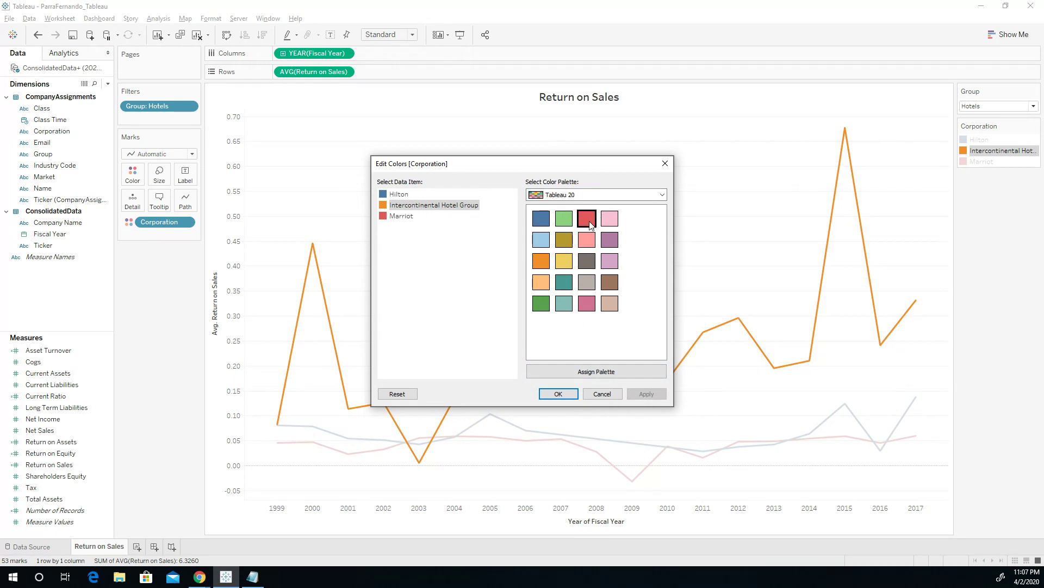
# Switch to the Blue-Red-Brown palette, make Intercontinental crimson and Marriot light salmon, and apply.
pyautogui.click(592, 195)
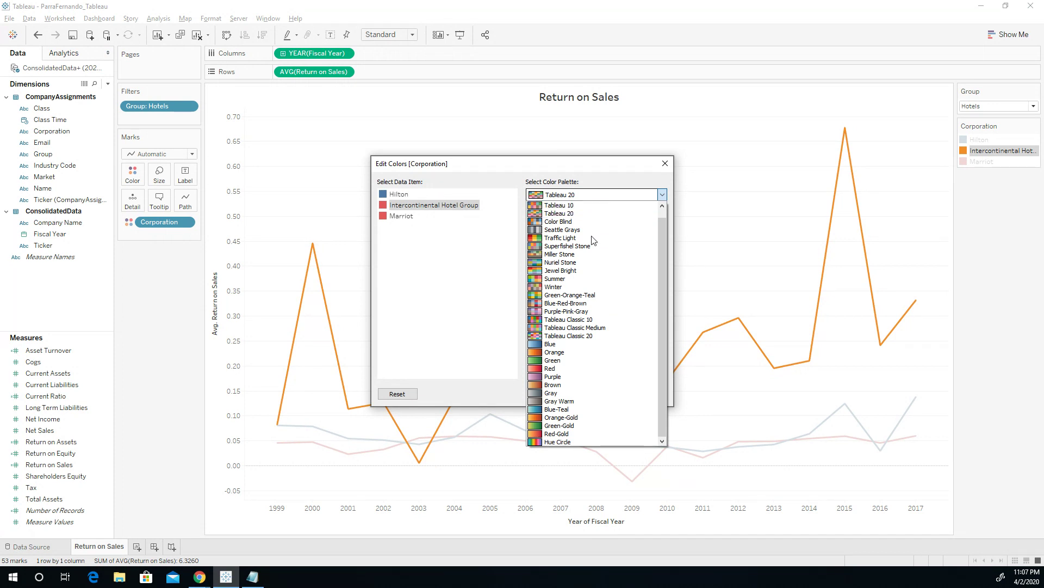
pyautogui.click(592, 303)
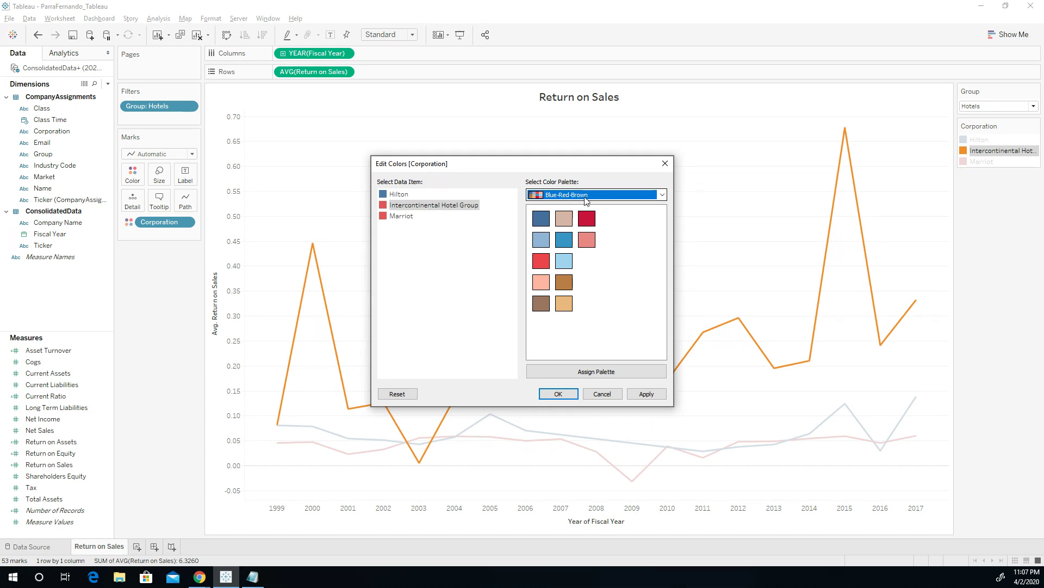
pyautogui.click(425, 209)
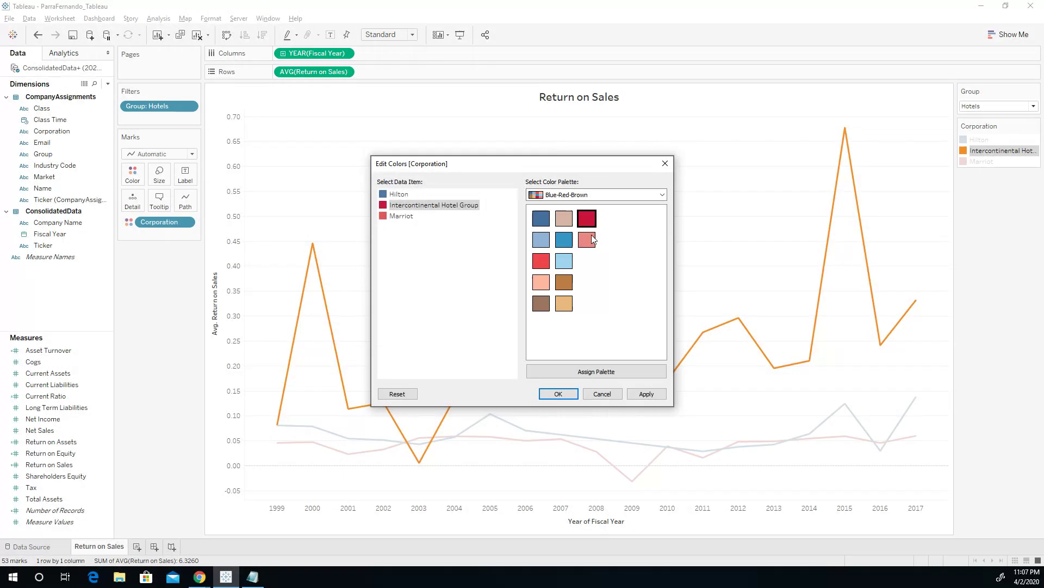
pyautogui.click(414, 216)
pyautogui.click(548, 282)
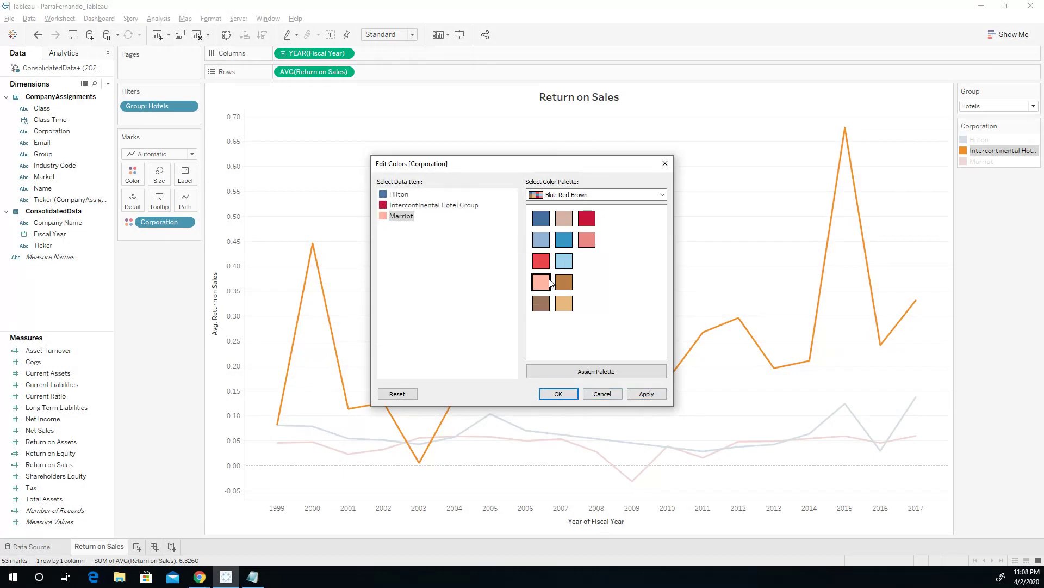
pyautogui.click(647, 394)
pyautogui.click(666, 165)
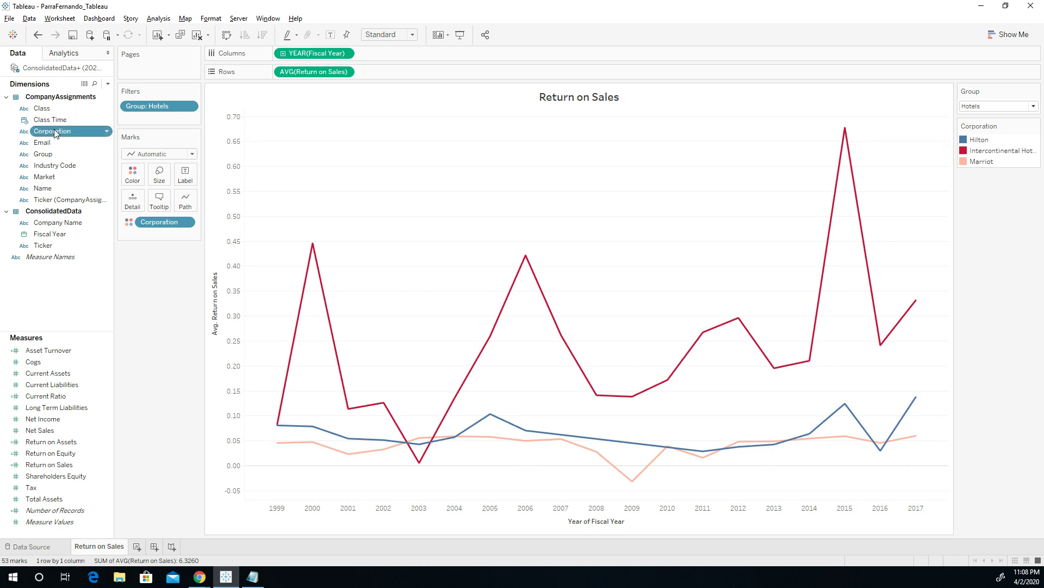
pyautogui.moveTo(54, 131); pyautogui.dragTo(161, 200)
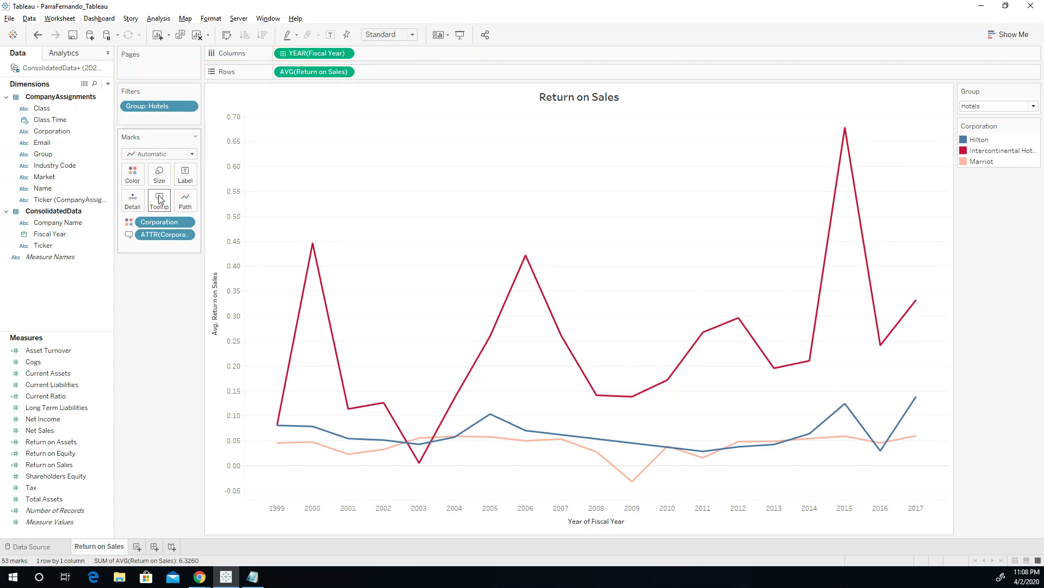
pyautogui.moveTo(564, 340)
pyautogui.moveTo(183, 242); pyautogui.dragTo(197, 182)
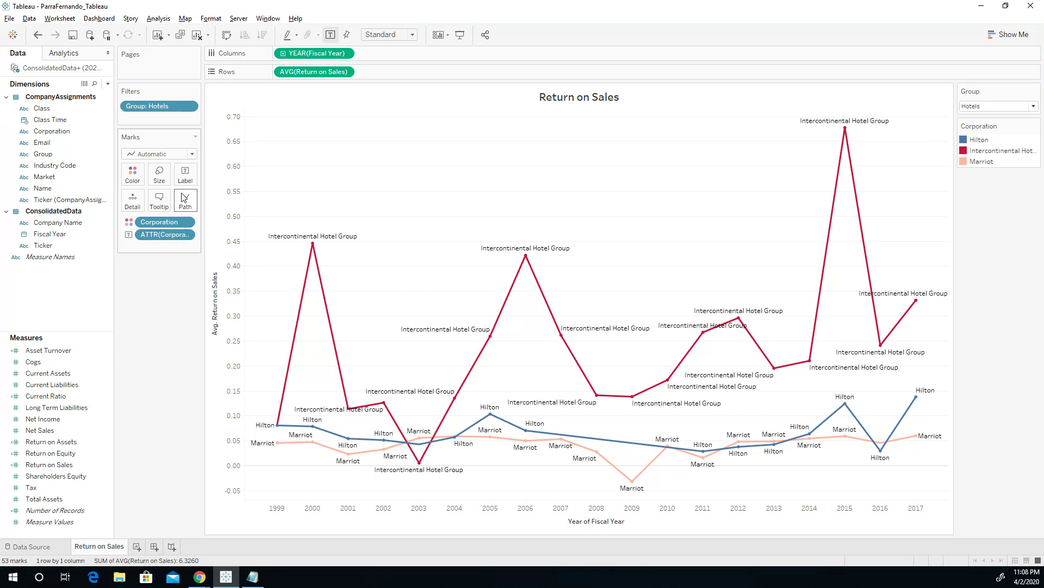
pyautogui.moveTo(154, 238); pyautogui.dragTo(147, 356)
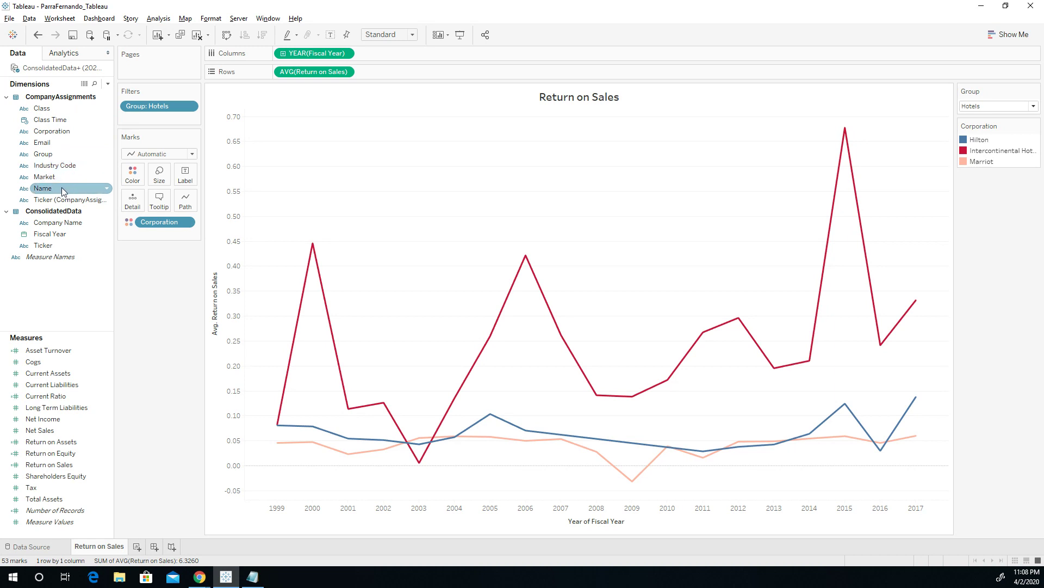
pyautogui.click(58, 202)
# Put Ticker on Label so the hotel lines end with IHG, HLT and MAR.
pyautogui.moveTo(60, 204); pyautogui.dragTo(183, 186)
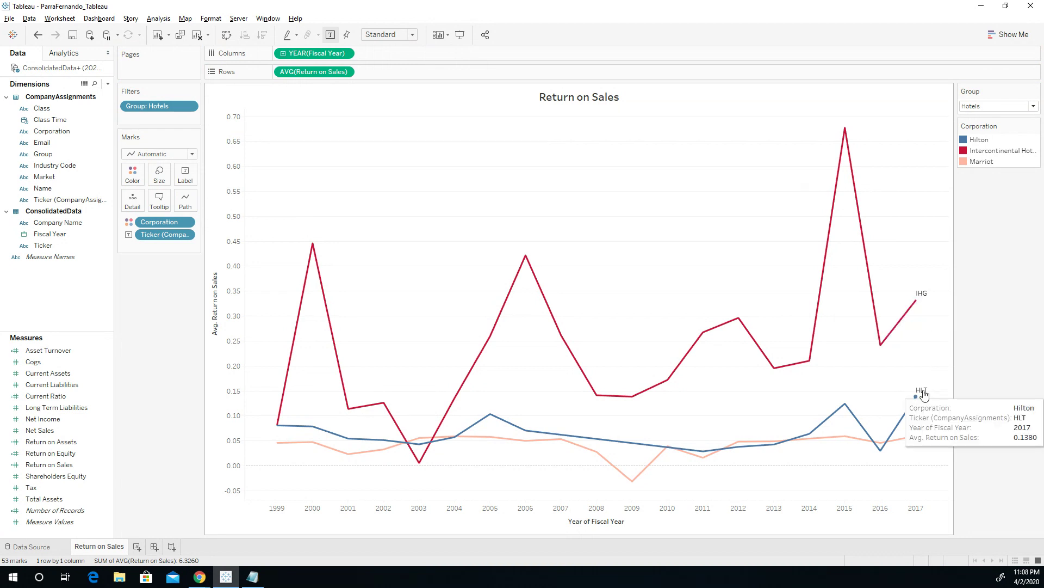
pyautogui.moveTo(931, 443)
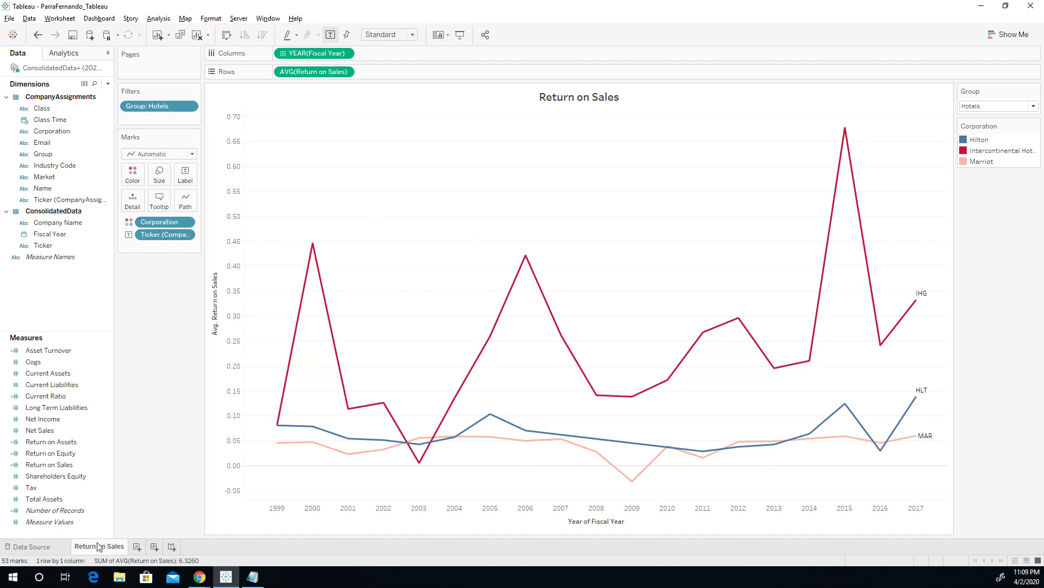
pyautogui.moveTo(98, 553)
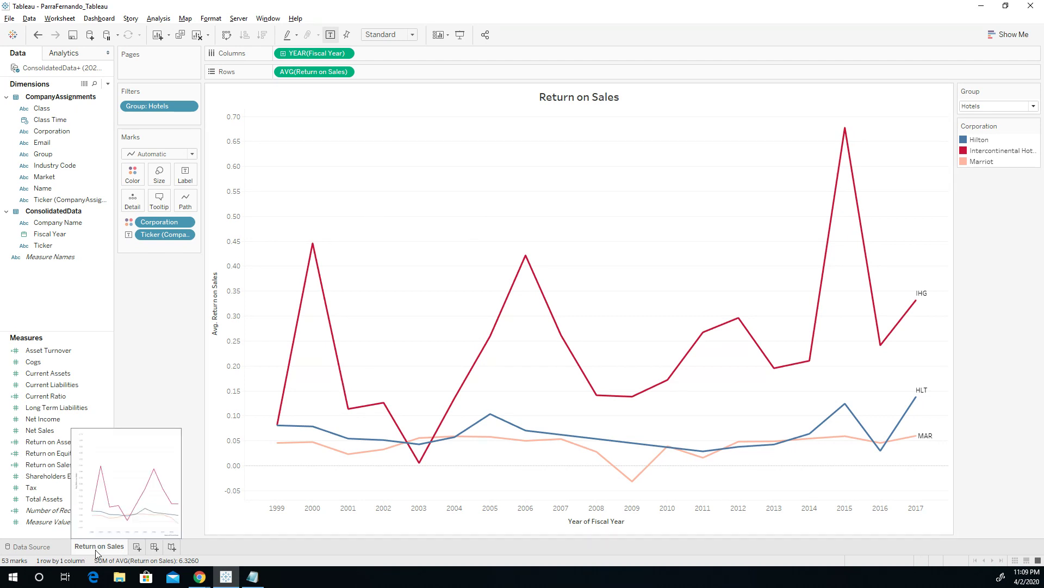
# Duplicate the Return on Sales sheet as a crosstab and name it Return on Sales Data.
pyautogui.rightClick(98, 546)
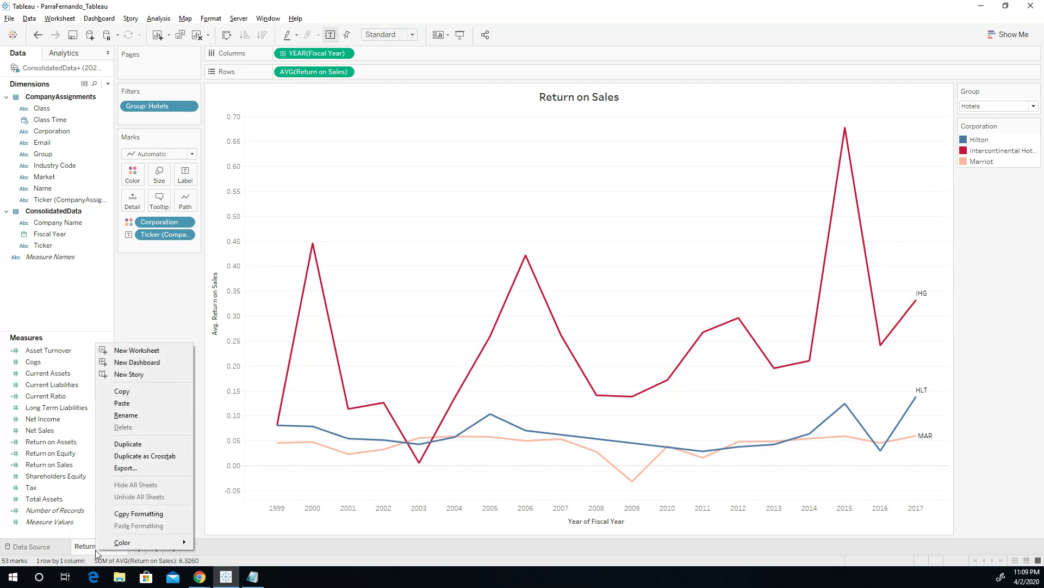
pyautogui.click(125, 456)
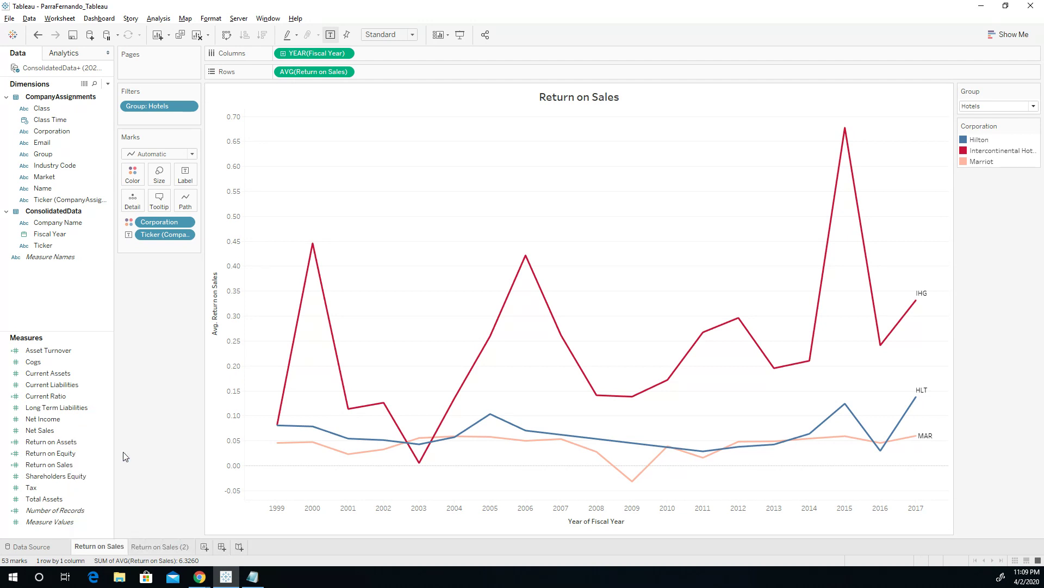
pyautogui.doubleClick(161, 547)
pyautogui.press('Return')
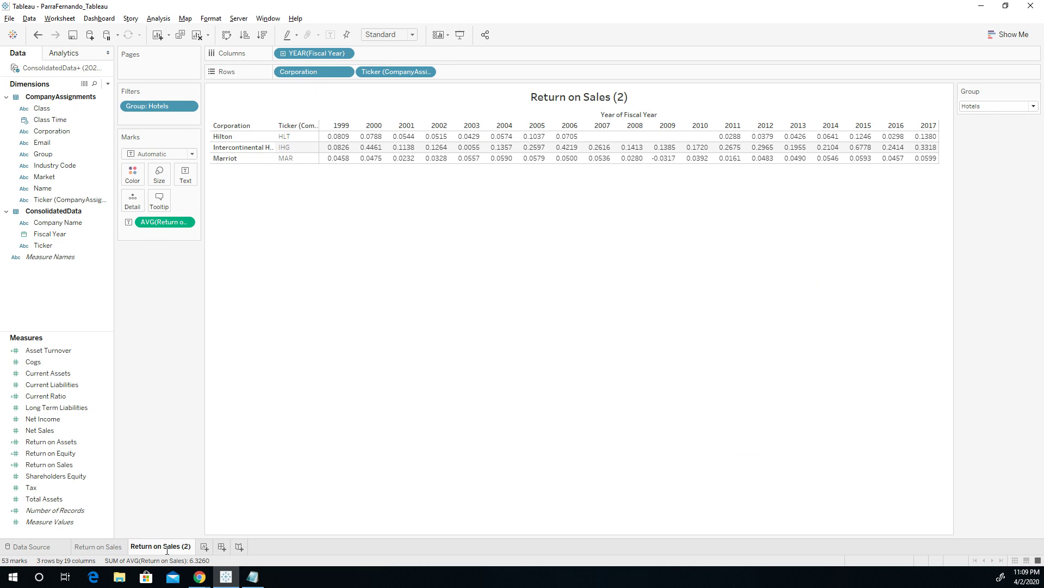
pyautogui.moveTo(167, 549)
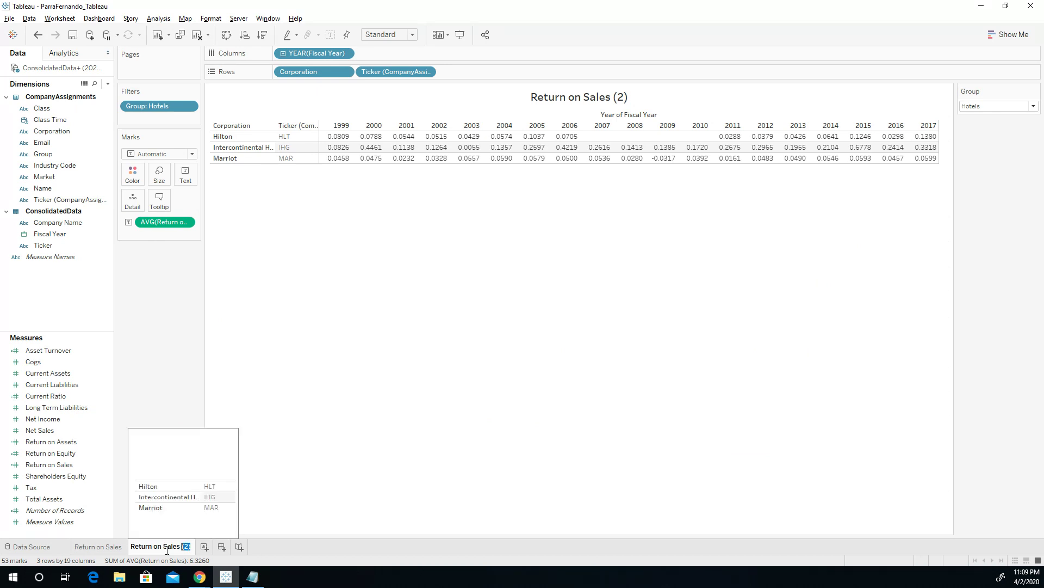
pyautogui.write('Data')
pyautogui.press('Return')
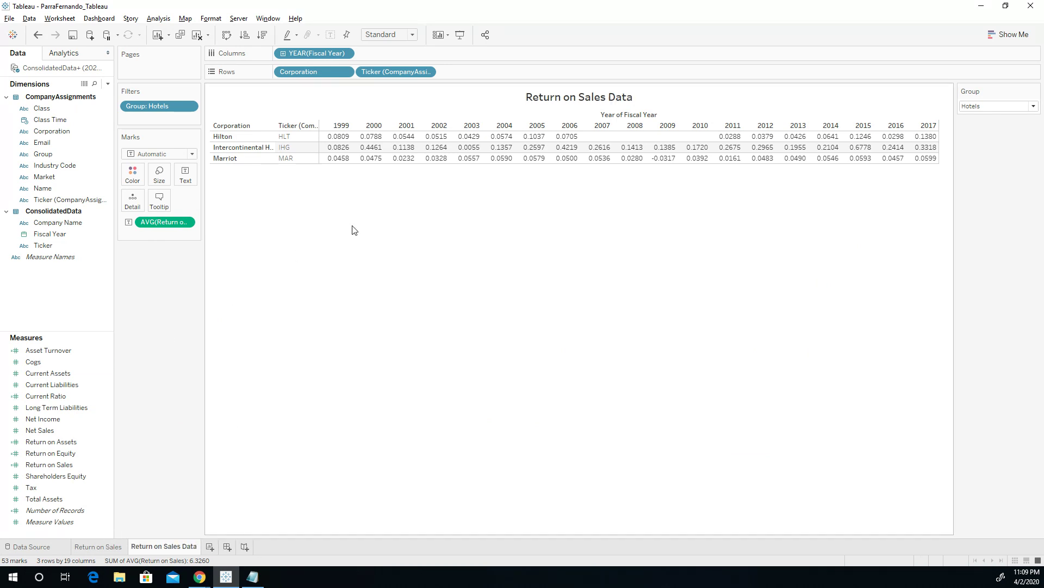
pyautogui.moveTo(337, 139)
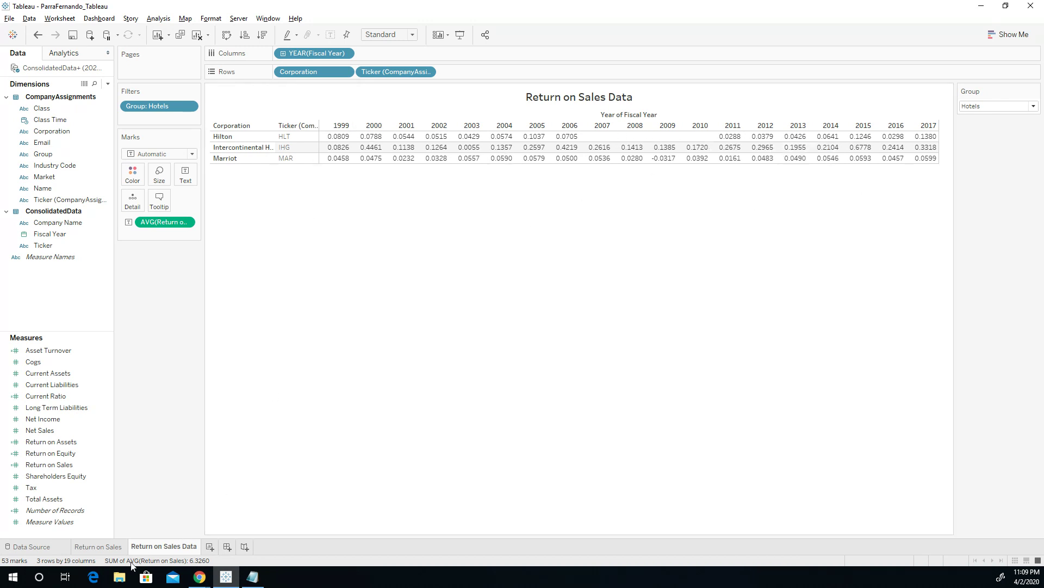
# Compare the Return on Sales chart with the new Return on Sales Data table and select Company Name.
pyautogui.click(104, 547)
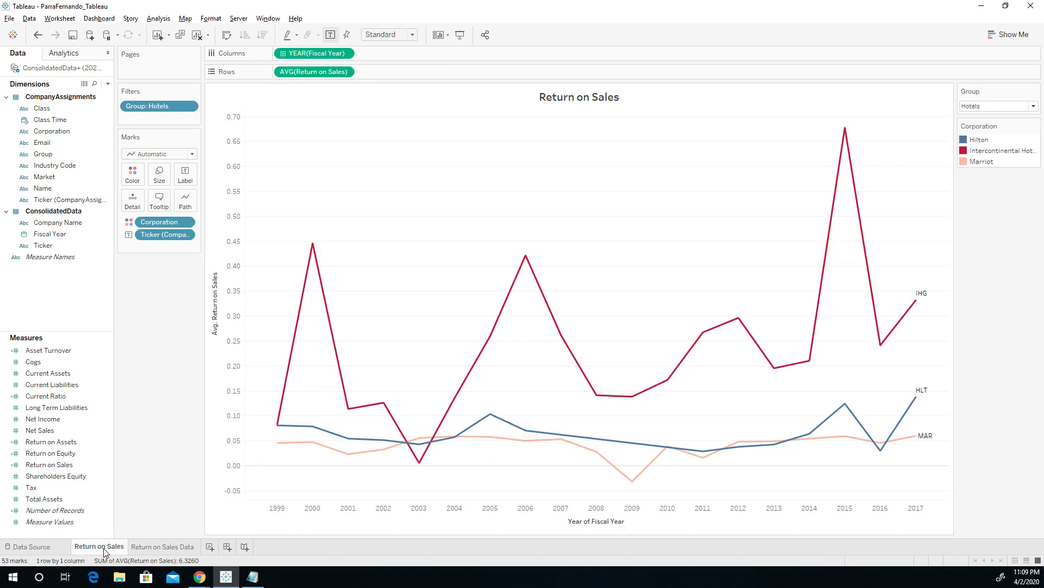
pyautogui.click(163, 546)
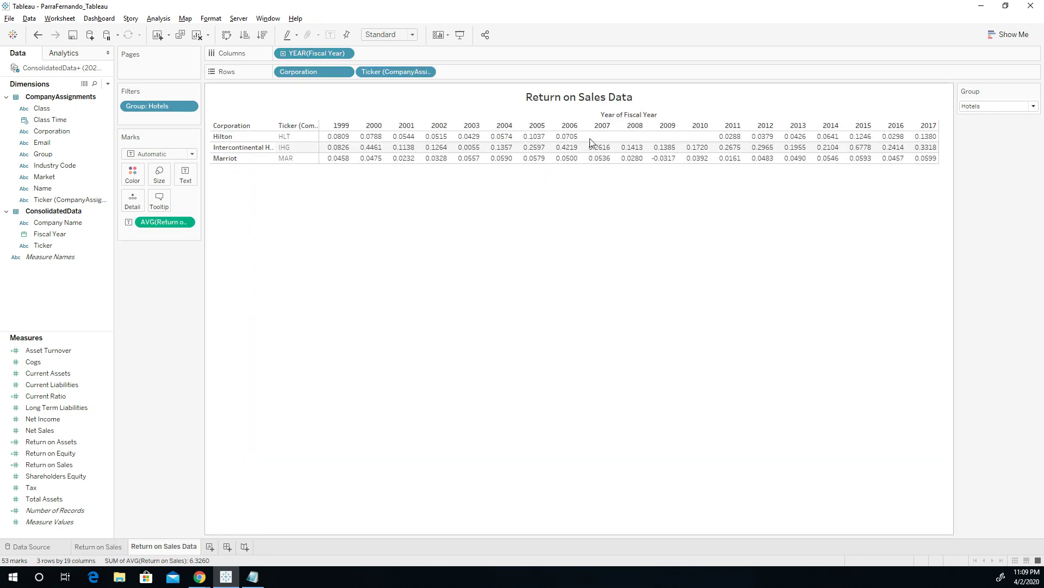
pyautogui.click(98, 547)
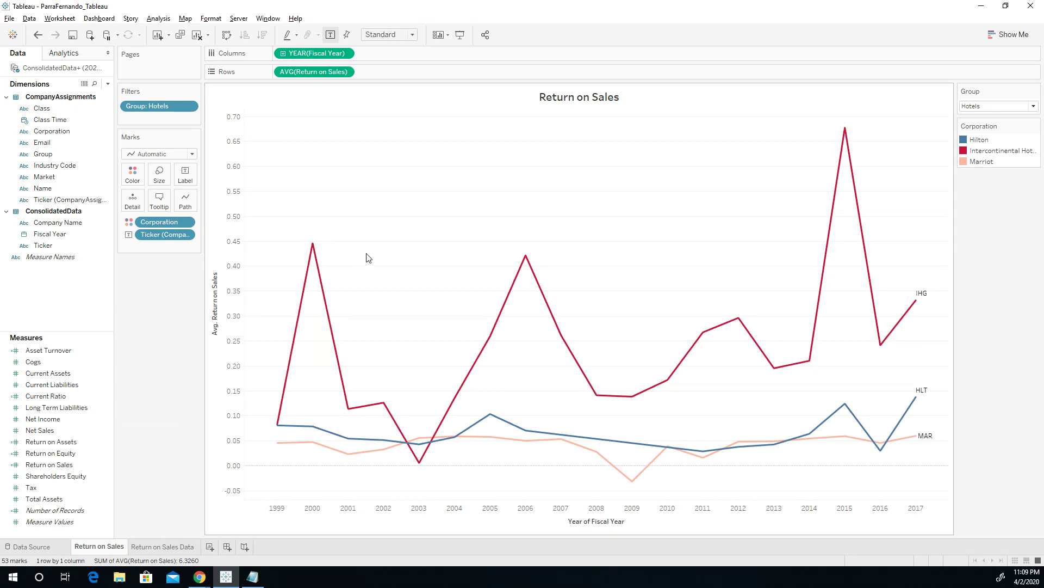
pyautogui.click(36, 223)
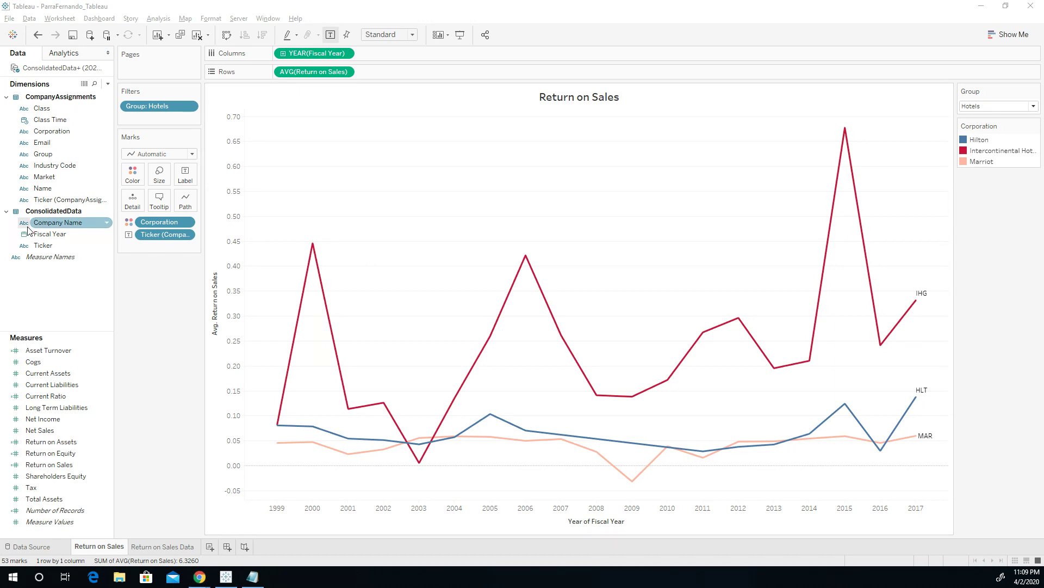
pyautogui.hotkey('alt', 'Tab')
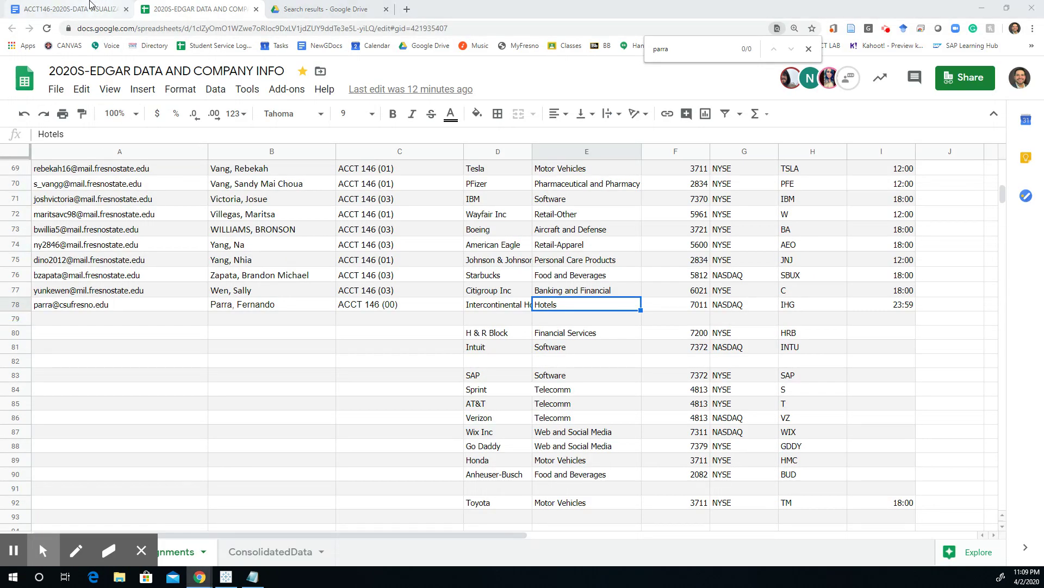
pyautogui.click(82, 8)
pyautogui.scroll(7, 332, 331)
pyautogui.scroll(-11, 329, 331)
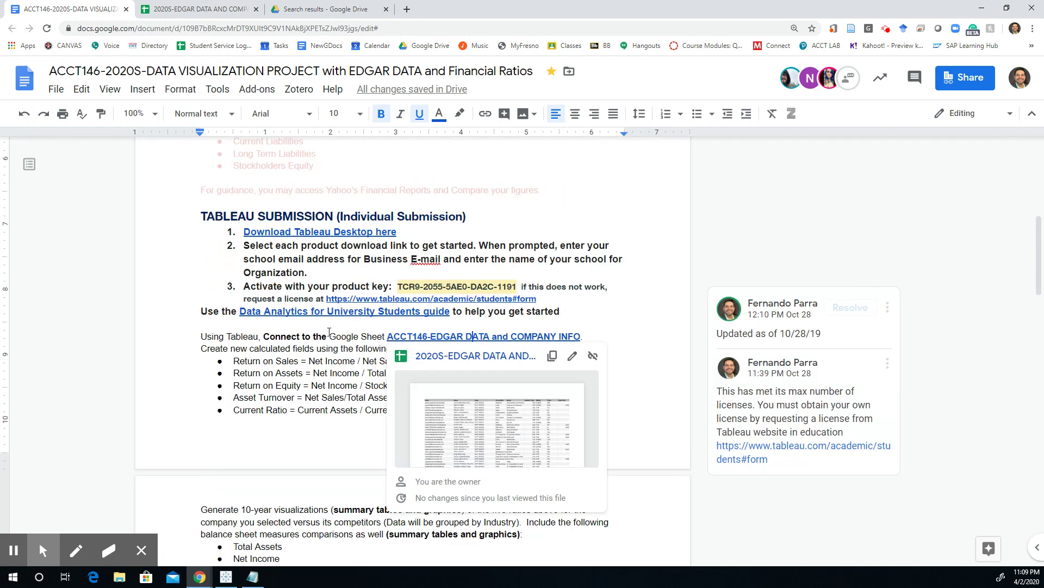
pyautogui.scroll(2, 329, 332)
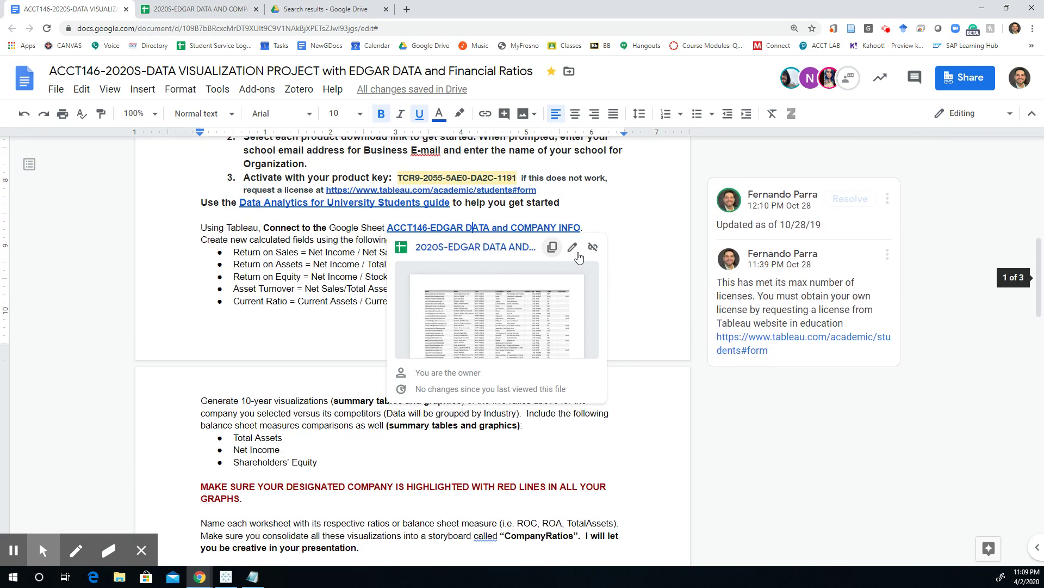
pyautogui.click(261, 254)
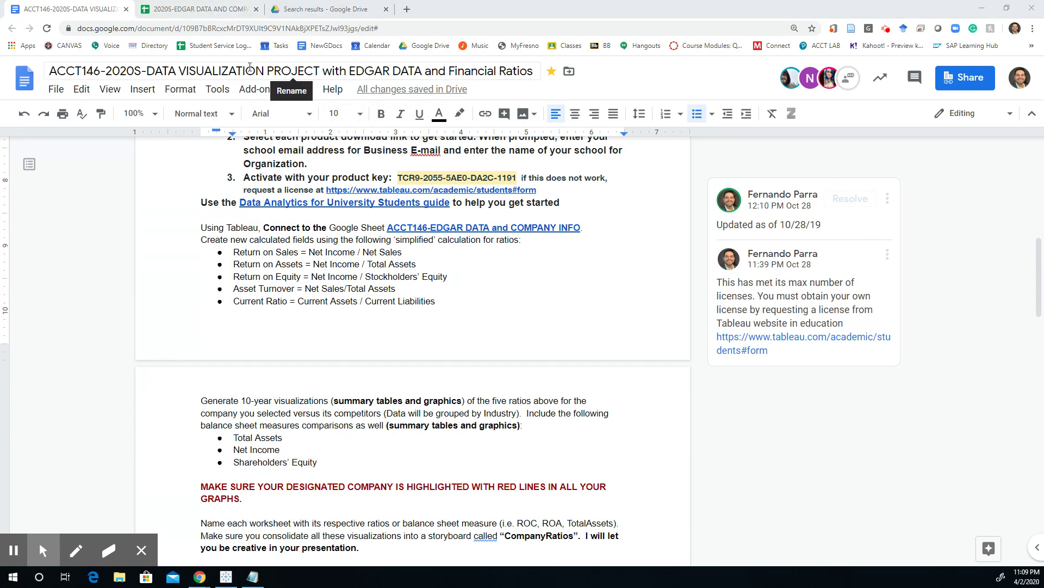
pyautogui.hotkey('alt', 'Tab')
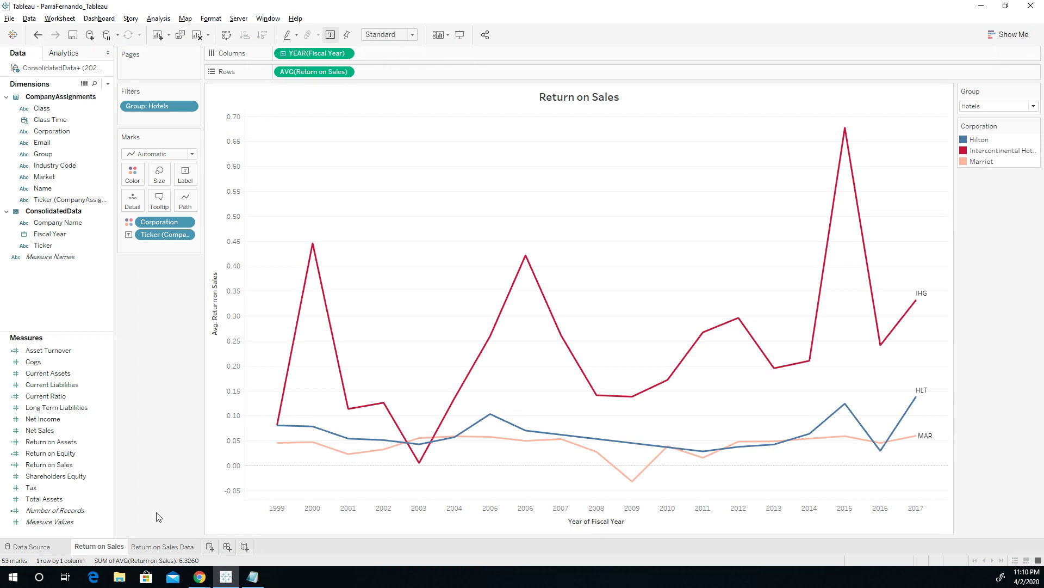
# Duplicate the Return on Sales chart and move the copy to the end of the sheet tabs.
pyautogui.rightClick(119, 549)
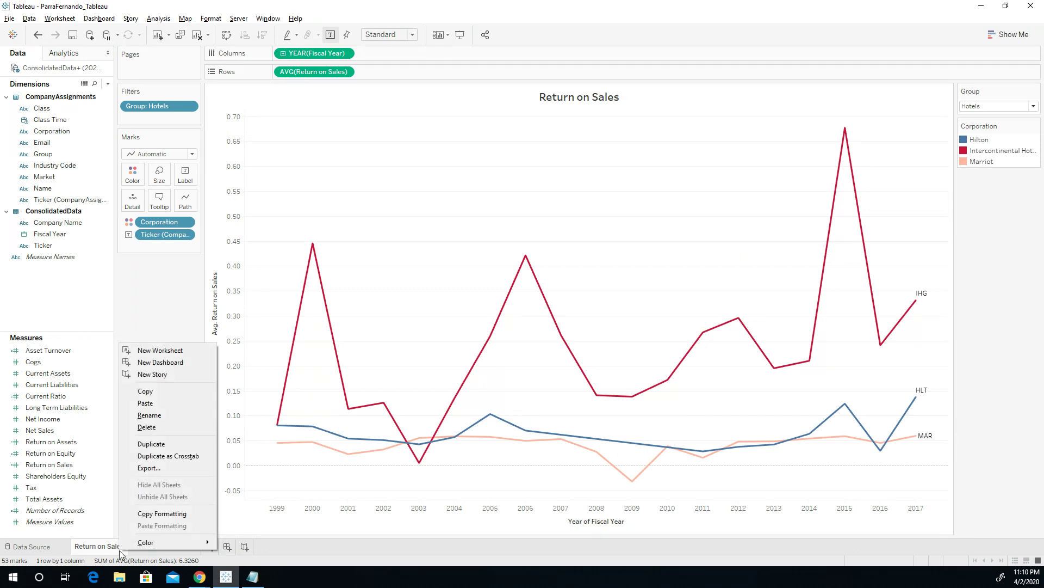
pyautogui.click(168, 456)
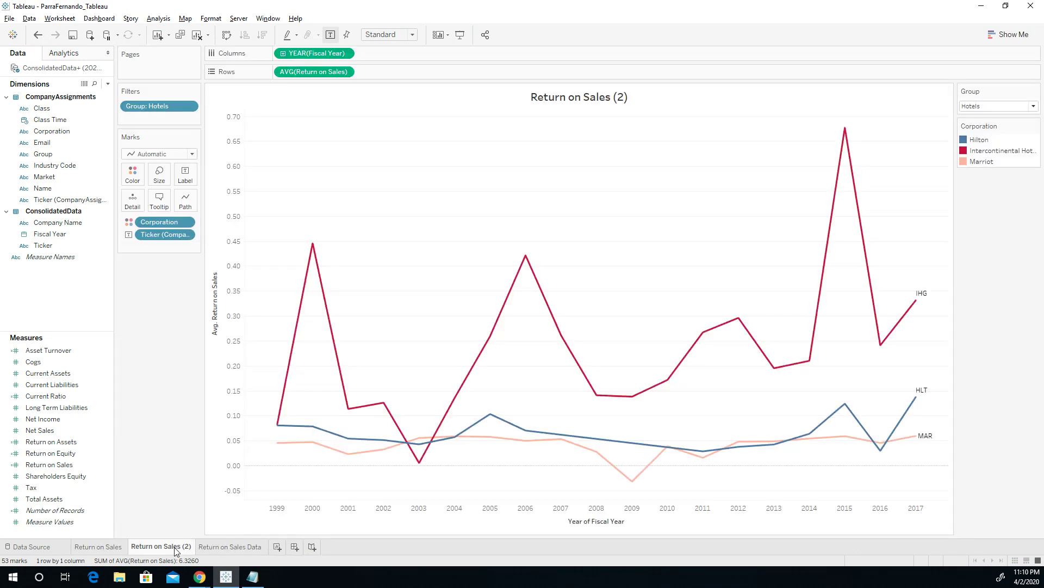
pyautogui.moveTo(182, 546); pyautogui.dragTo(253, 547)
pyautogui.doubleClick(250, 547)
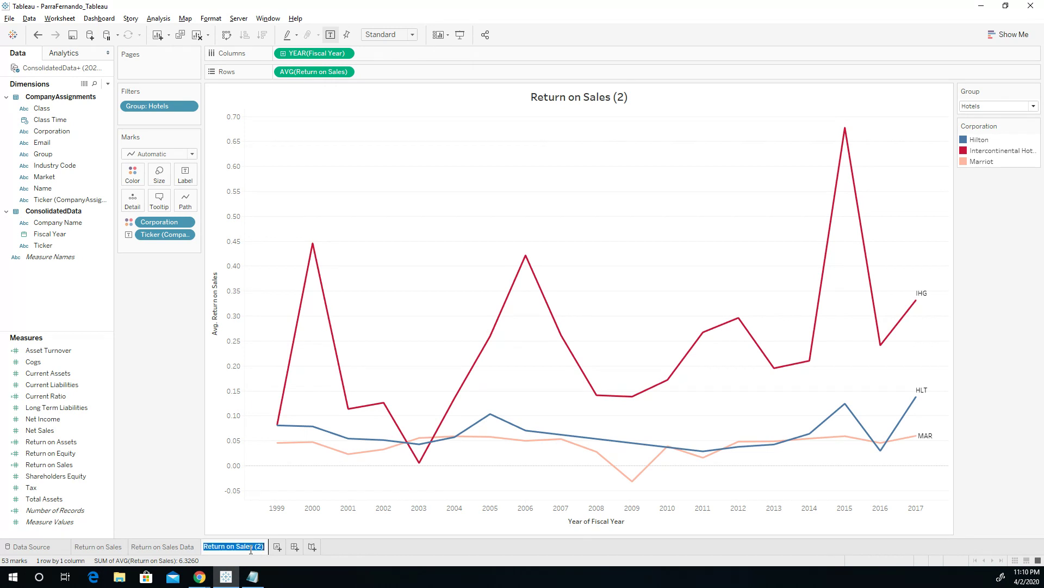
pyautogui.moveTo(251, 549)
pyautogui.press('End')
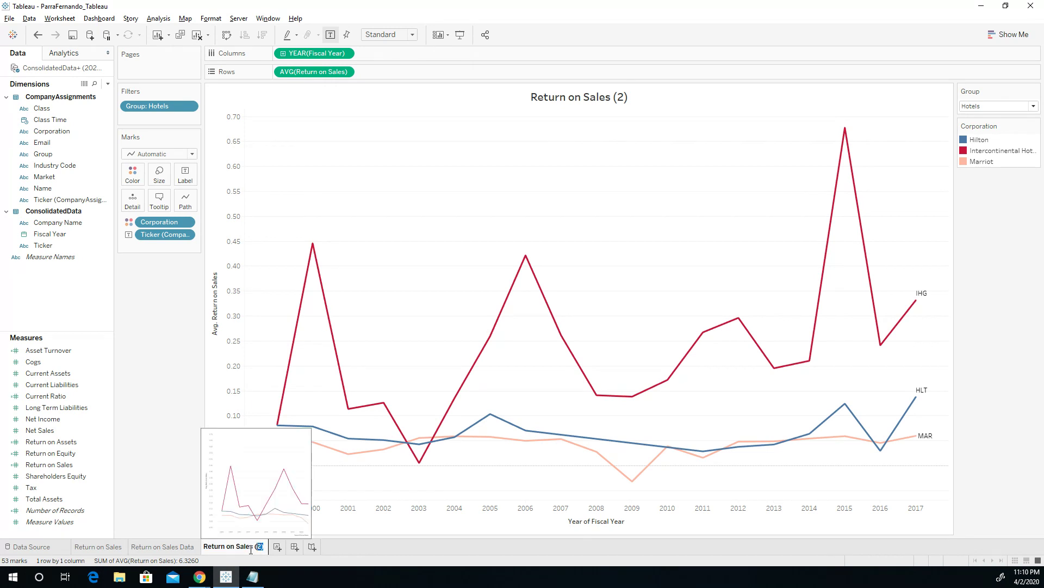
pyautogui.press('Return')
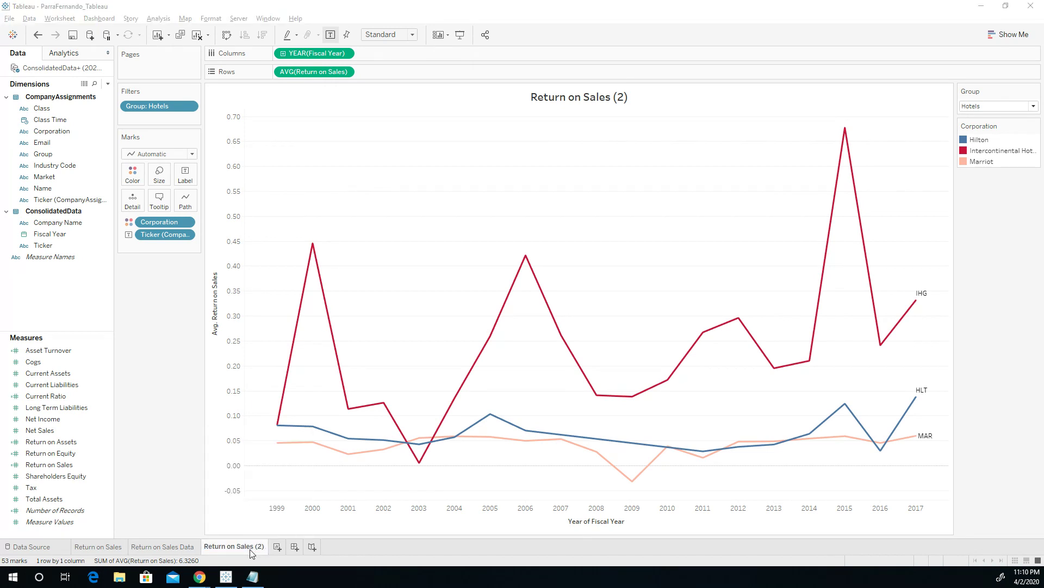
pyautogui.hotkey('alt', 'Tab')
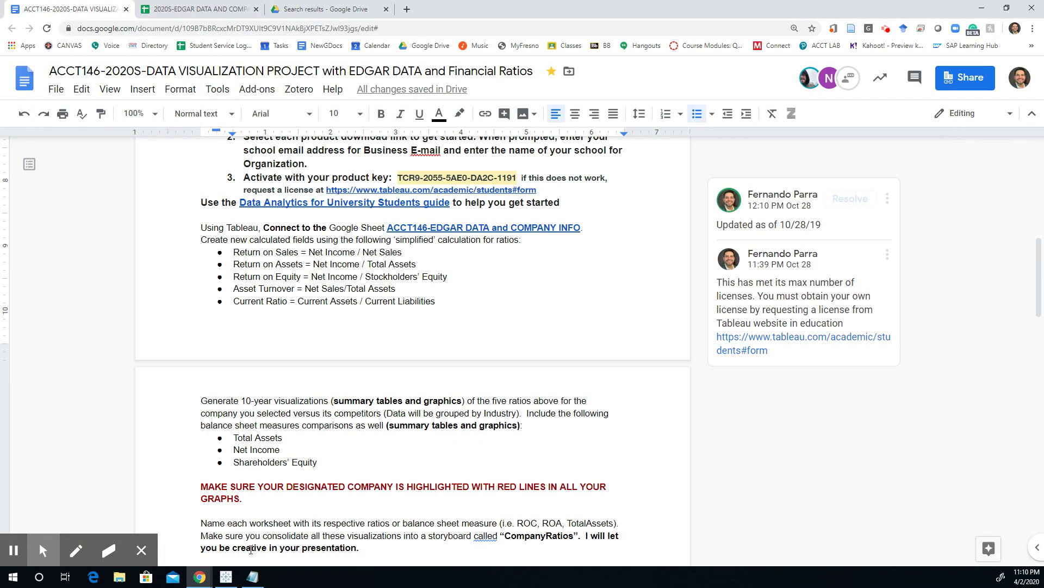
pyautogui.hotkey('alt', 'Tab')
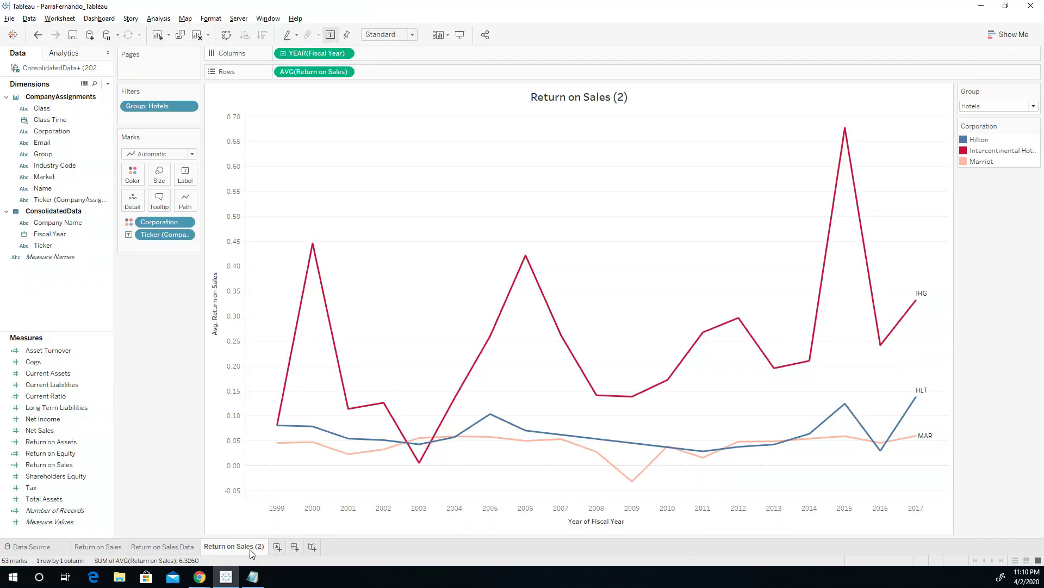
# Rename the Return on Sales (2) sheet to Return on Assets.
pyautogui.doubleClick(251, 546)
pyautogui.press('End')
pyautogui.hotkey('shift', 'Left')
pyautogui.hotkey('shift', 'Left')
pyautogui.hotkey('shift', 'Left')
pyautogui.hotkey('shift', 'Left')
pyautogui.hotkey('shift', 'Left')
pyautogui.hotkey('shift', 'Left')
pyautogui.write('Assets')
pyautogui.press('Return')
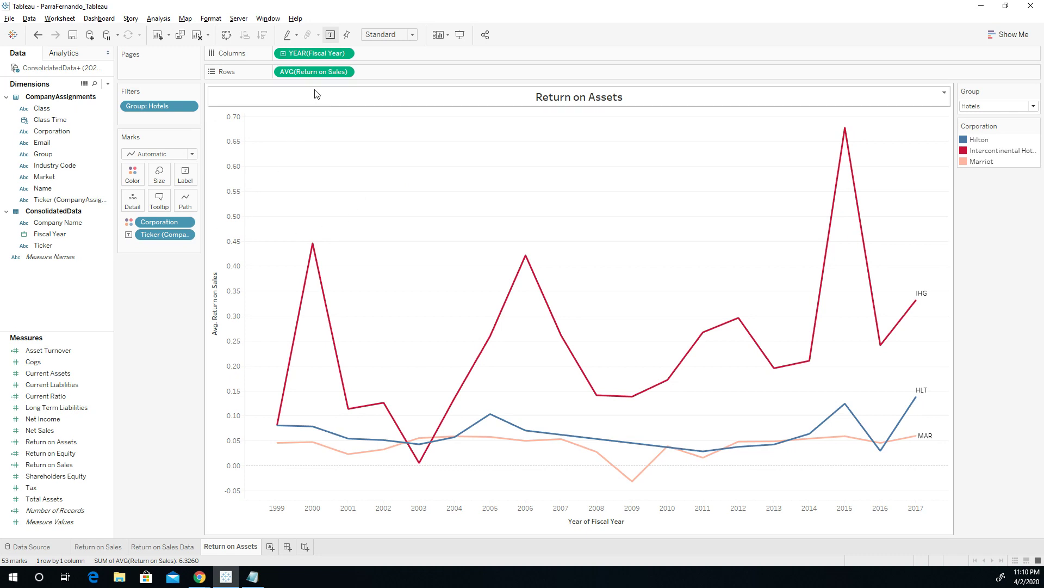
# Change the Rows measure to AVG(Return on Assets), then duplicate the sheet as a crosstab.
pyautogui.doubleClick(321, 76)
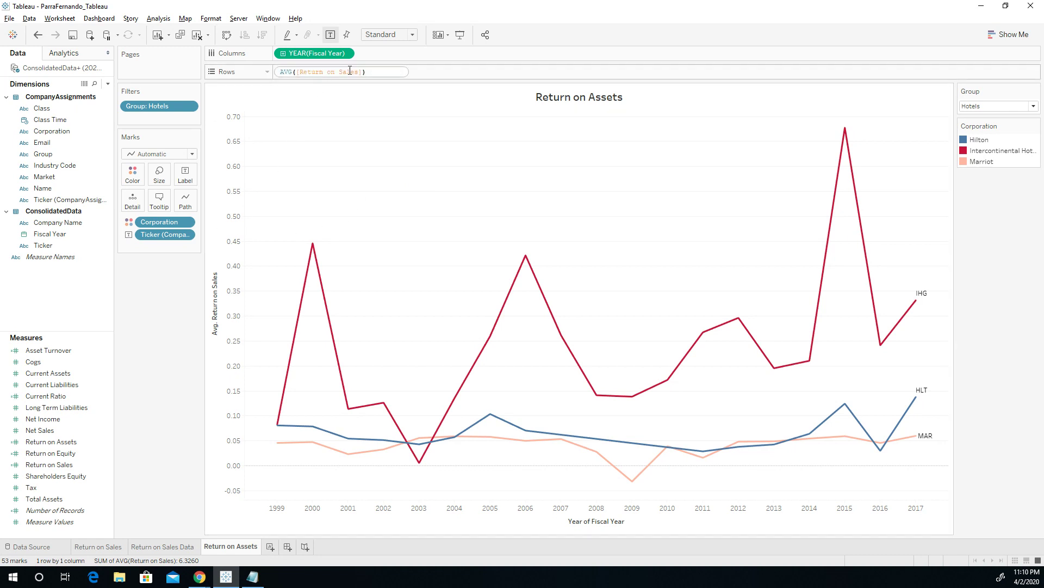
pyautogui.doubleClick(342, 71)
pyautogui.write('Assets')
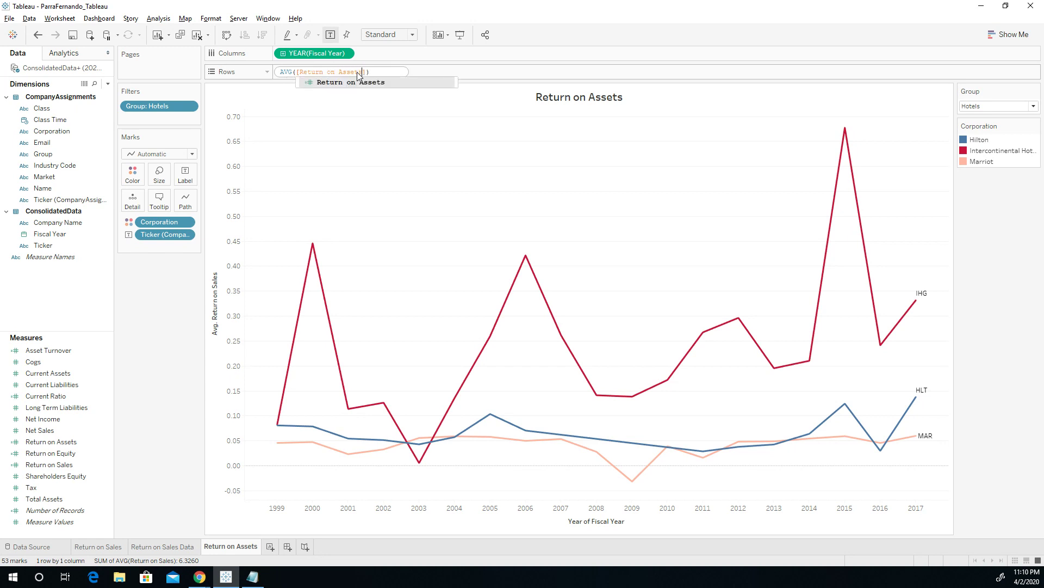
pyautogui.press('Return')
pyautogui.press('Return')
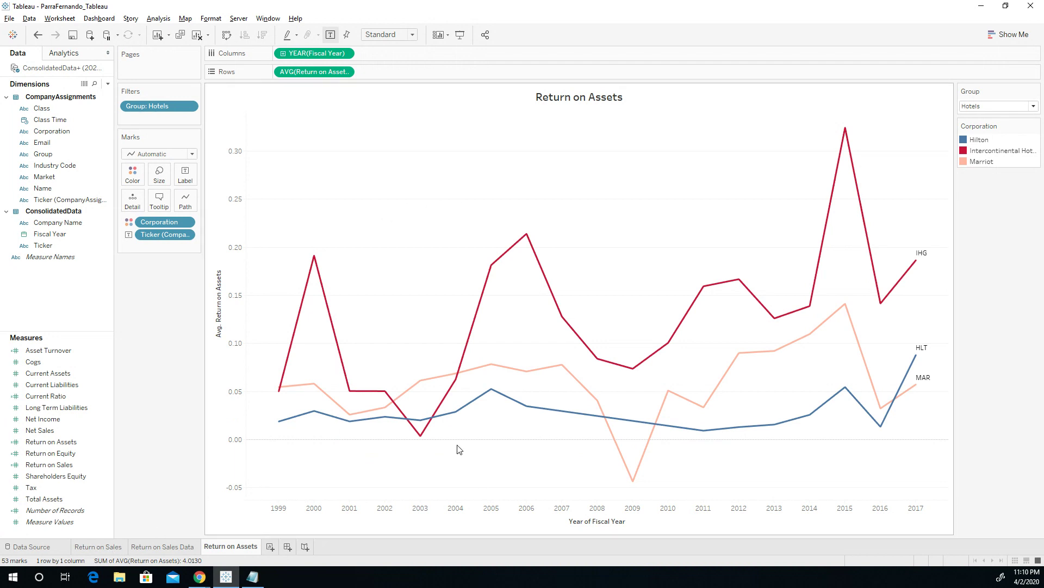
pyautogui.rightClick(246, 550)
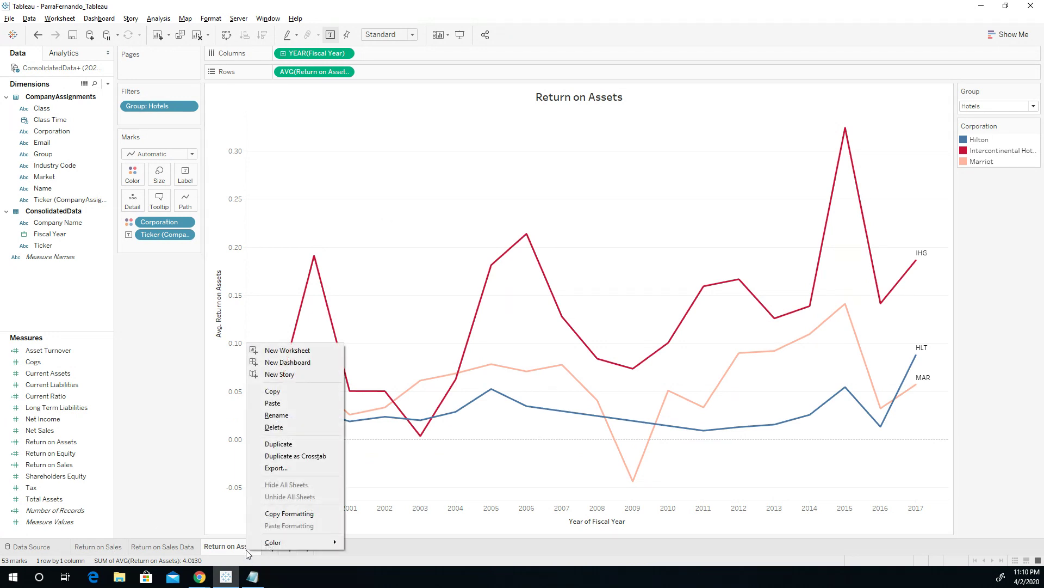
pyautogui.click(266, 452)
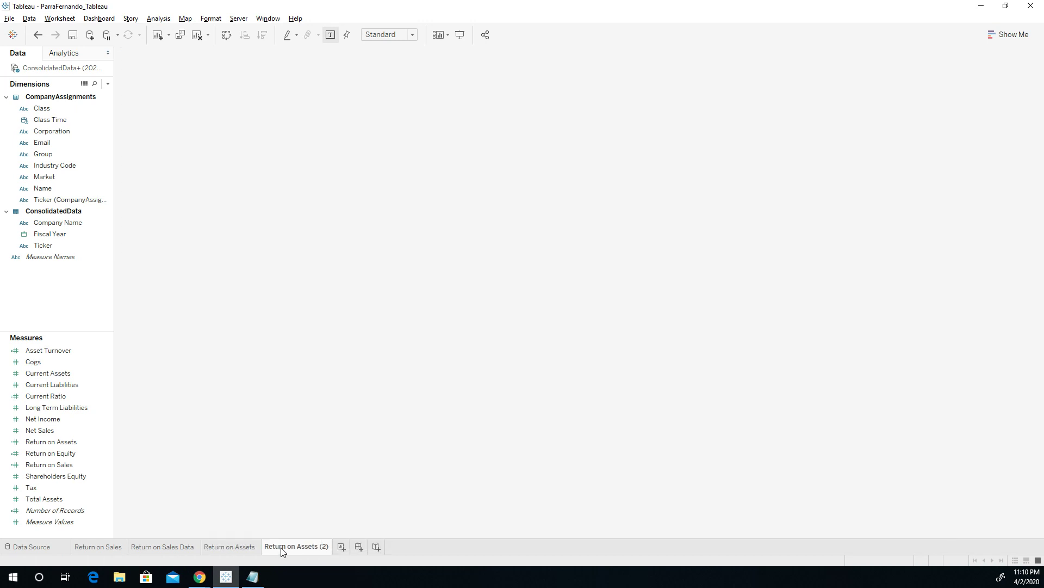